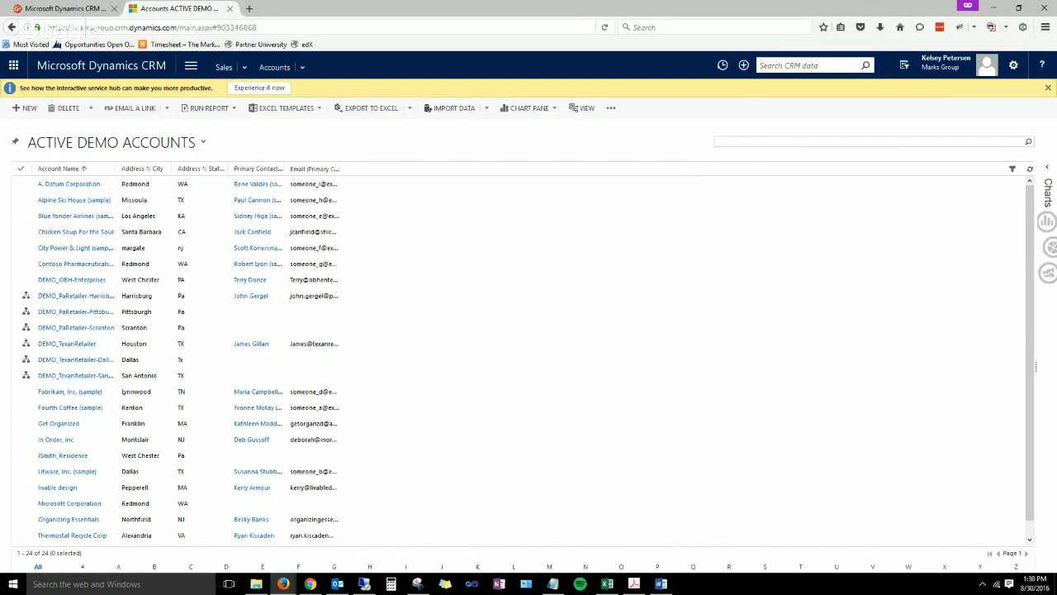
Step: Switch to the other Firefox window and review the blog post "MSCRM - Quick Way to Reopen an Activity"
mouse_move(281, 586)
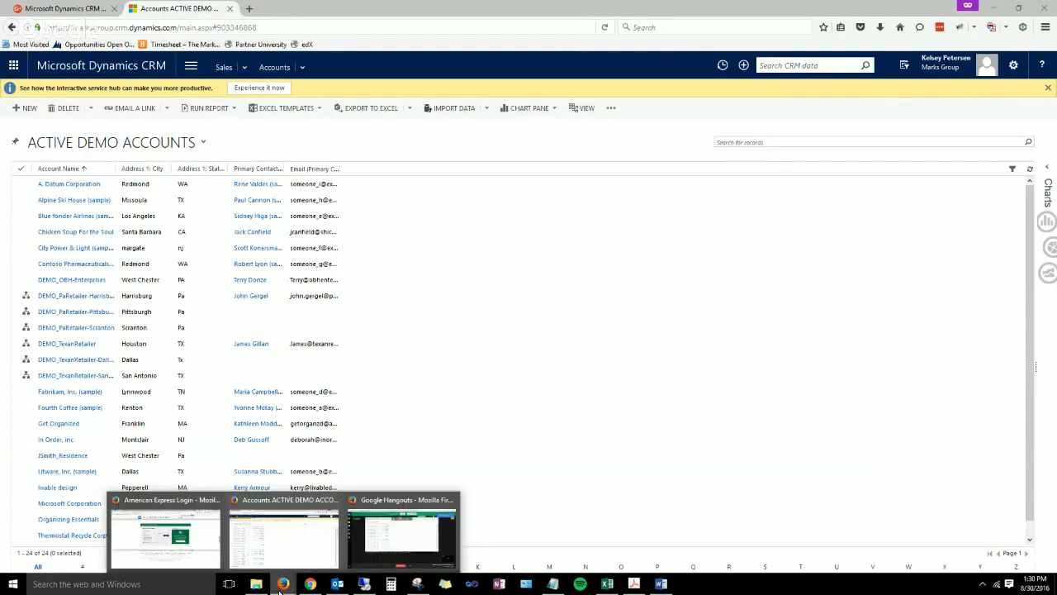
left_click(183, 550)
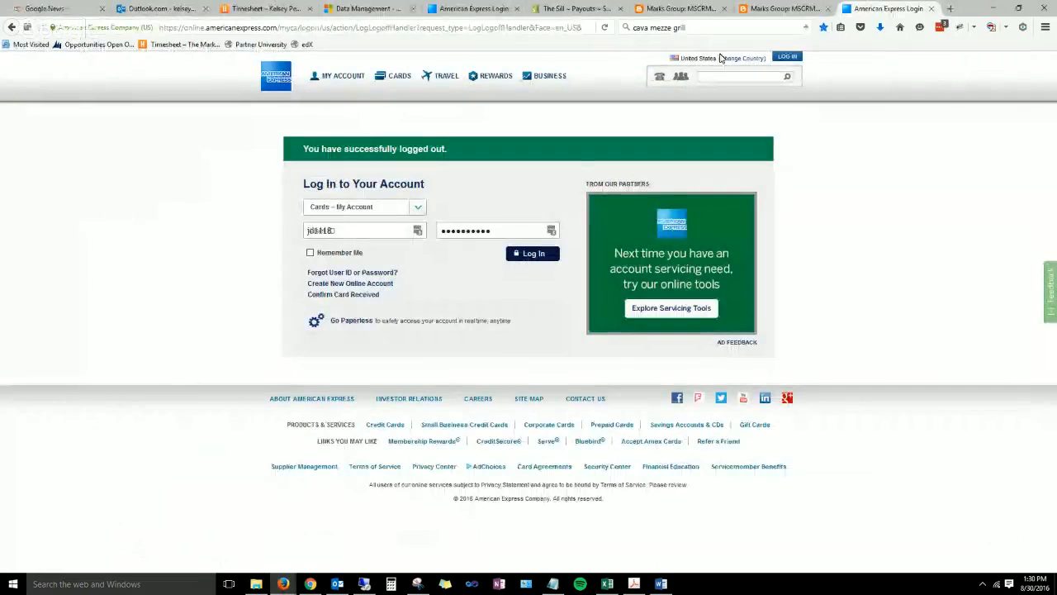
left_click(780, 8)
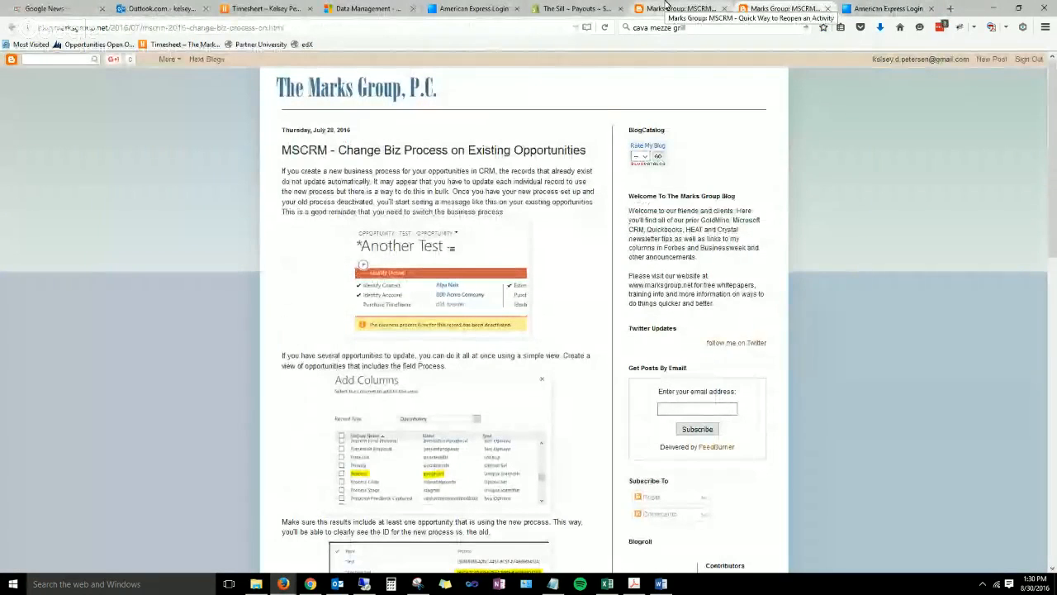
left_click(665, 7)
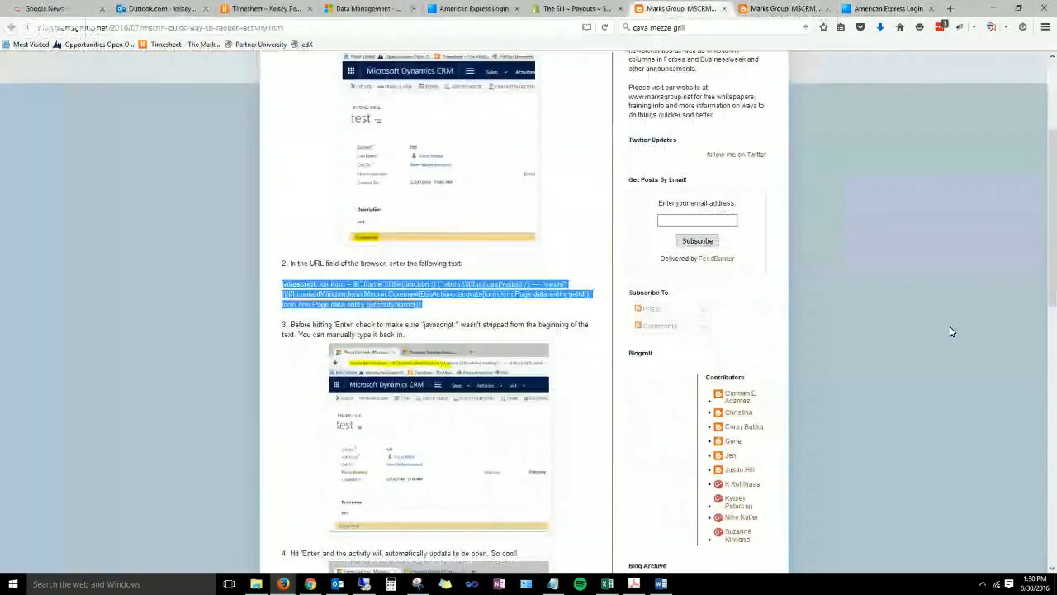
scroll(950, 332, "up", 3)
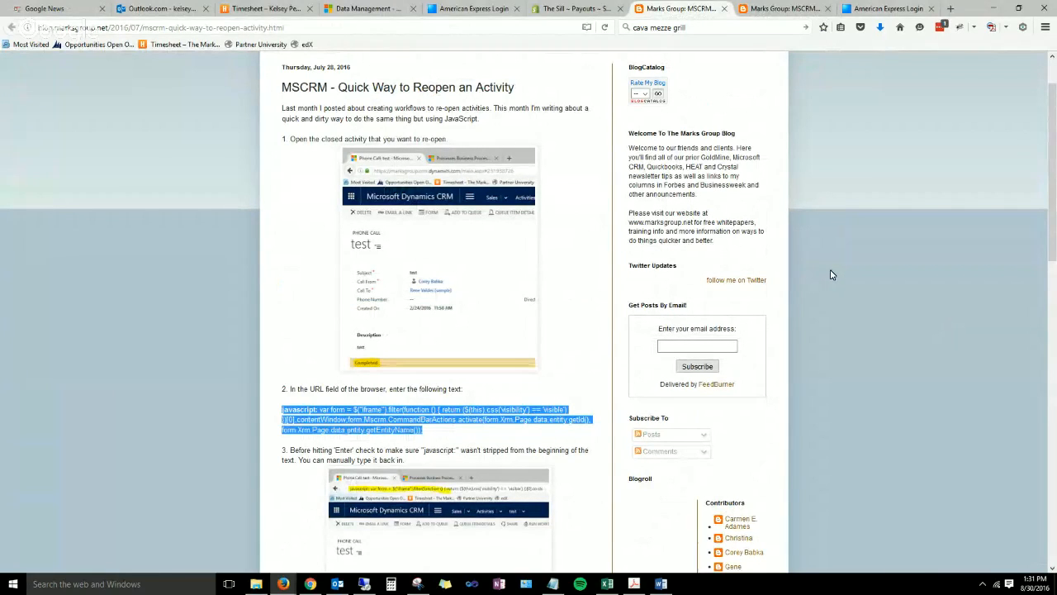
scroll(832, 274, "up", 1)
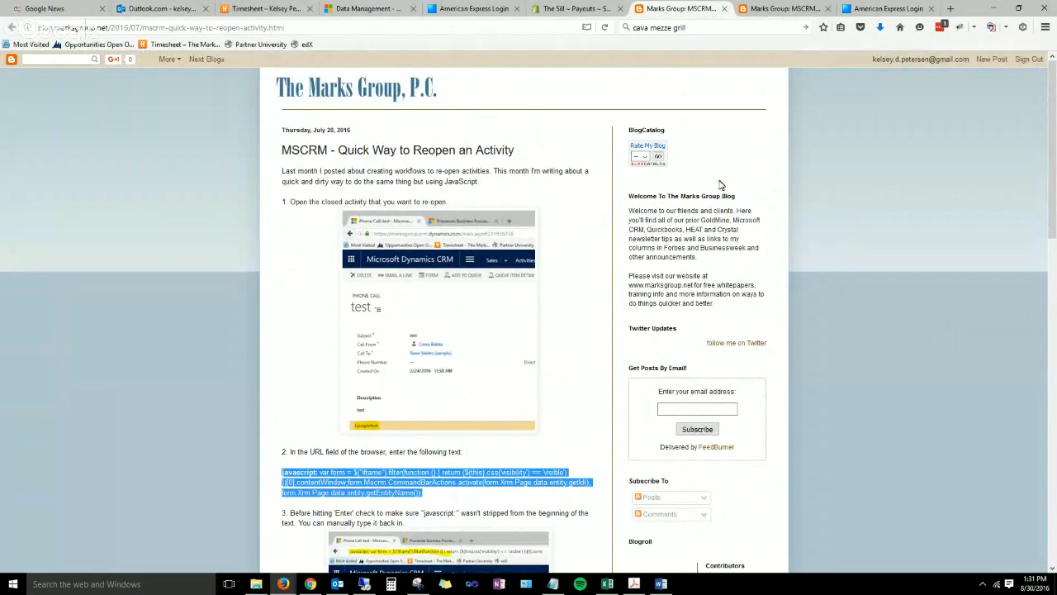
Step: Return to the CRM window and open the "Received inquiry for support" call from the My Completed Phone Calls view
left_click(282, 584)
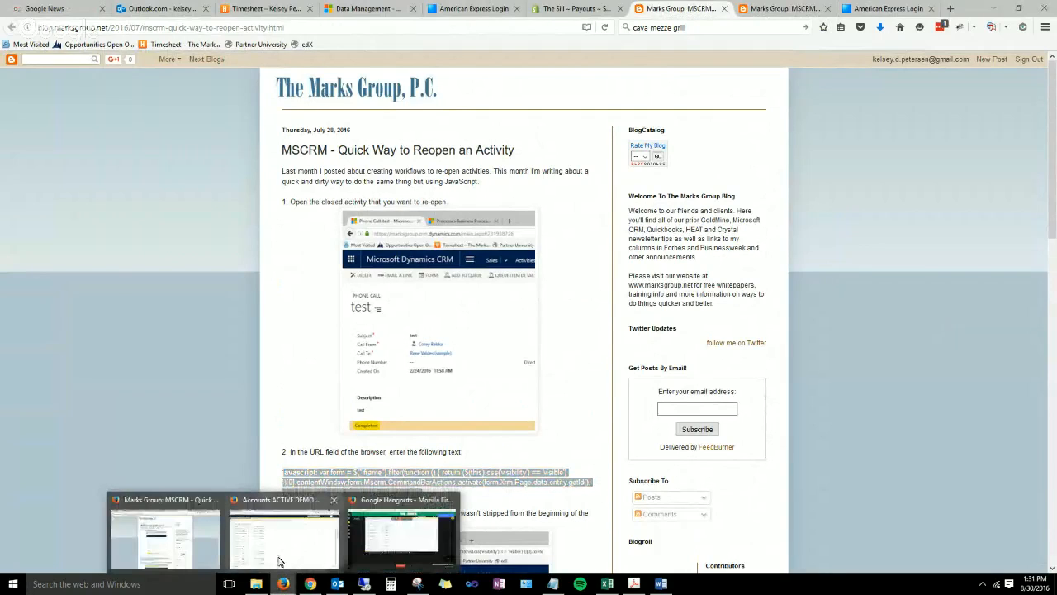
left_click(278, 558)
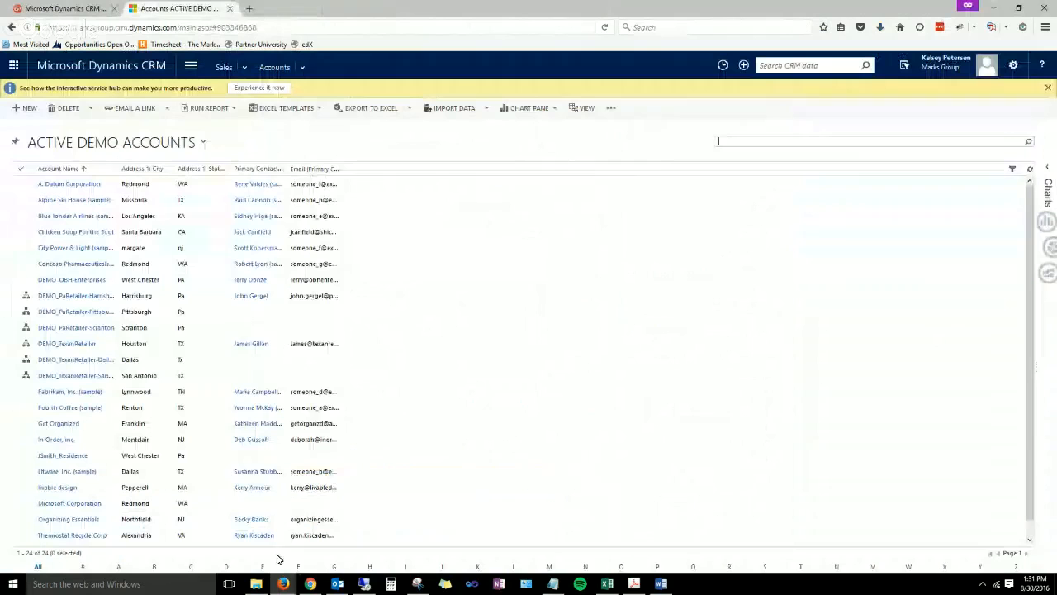
left_click(243, 69)
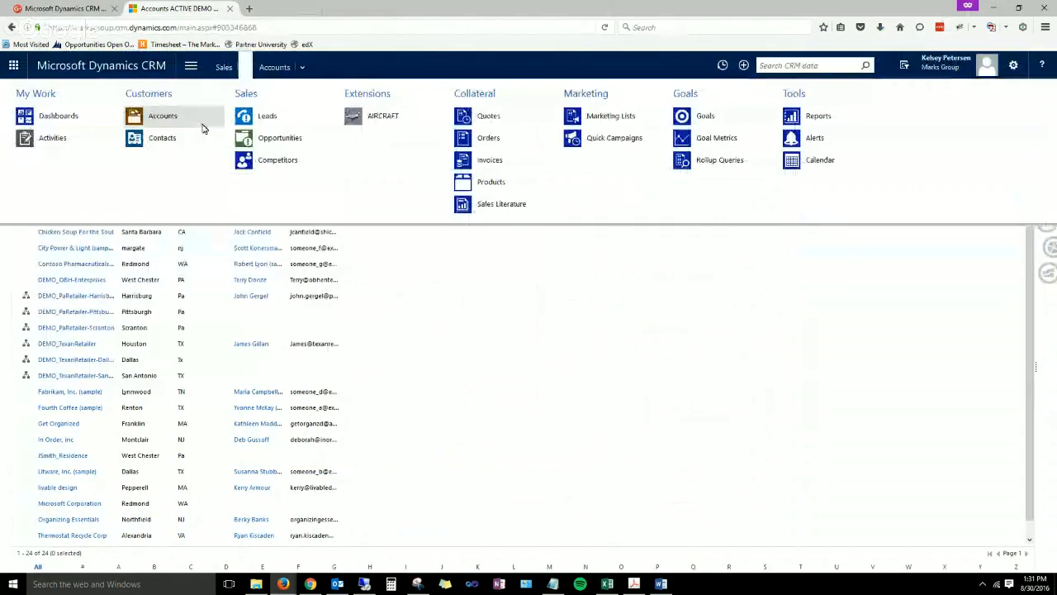
left_click(67, 142)
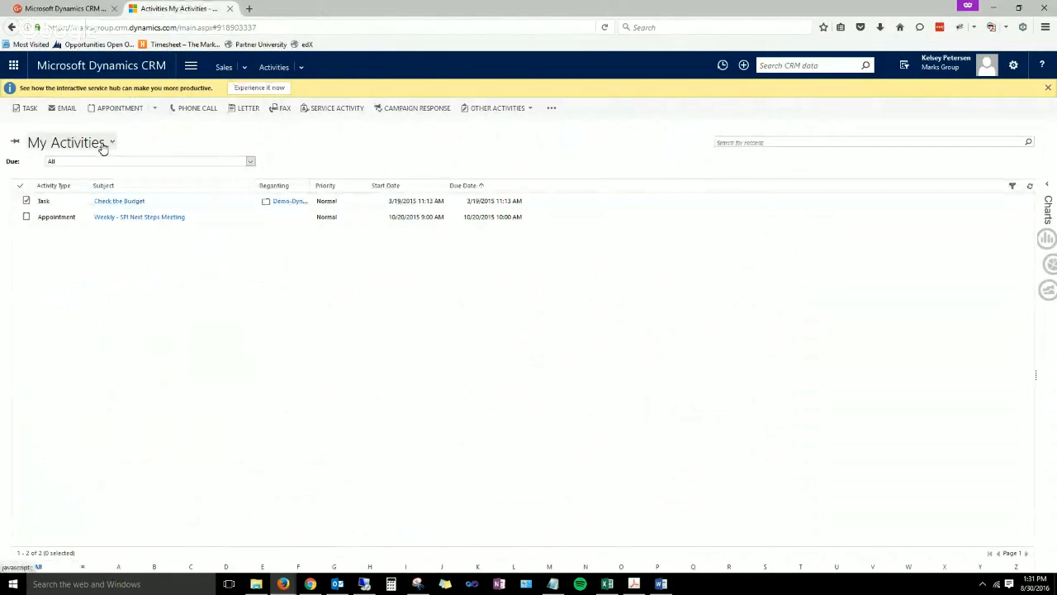
left_click(103, 145)
mouse_move(102, 198)
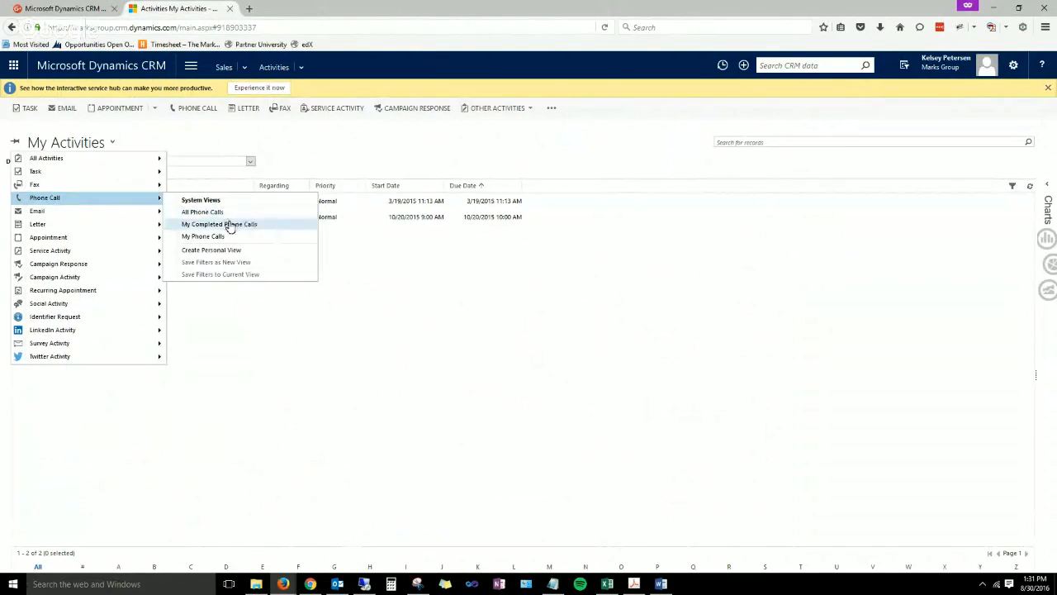
left_click(232, 224)
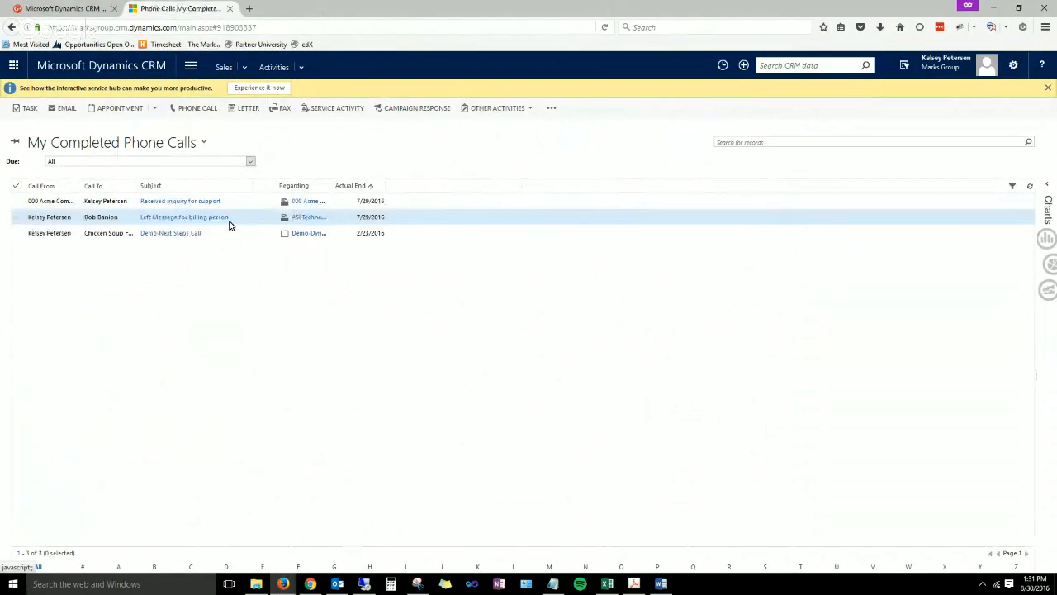
double_click(241, 206)
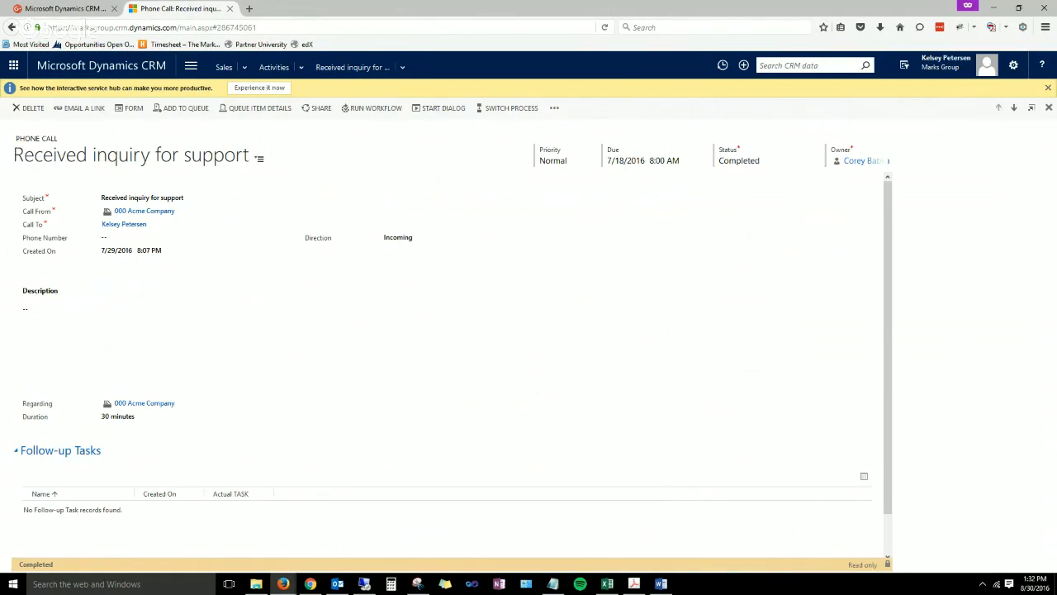
Step: Look up the on-demand workflows that can be run on this phone call, without applying one
key("alt+Tab")
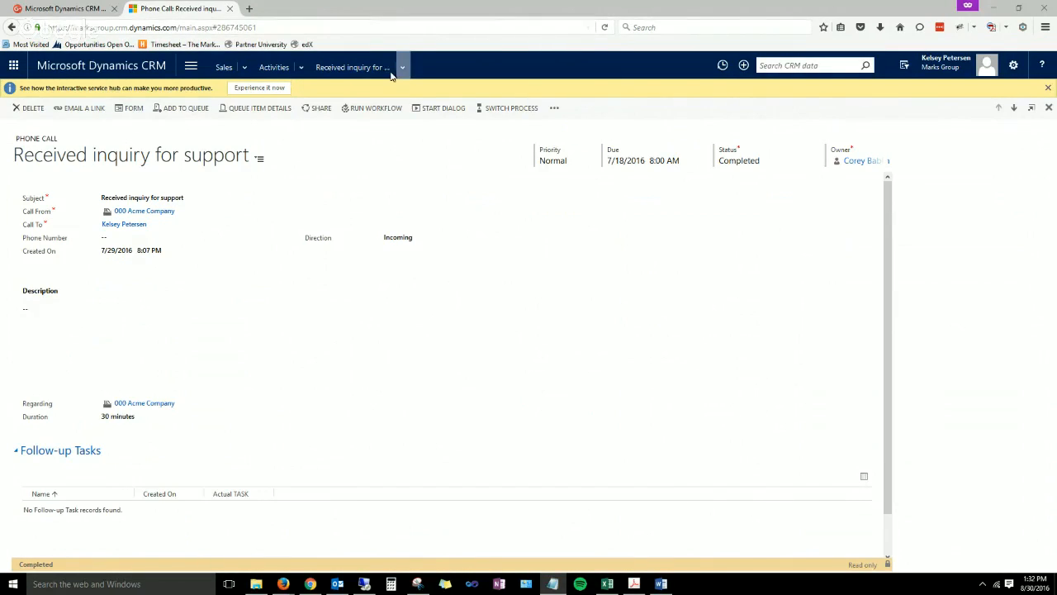
left_click(372, 108)
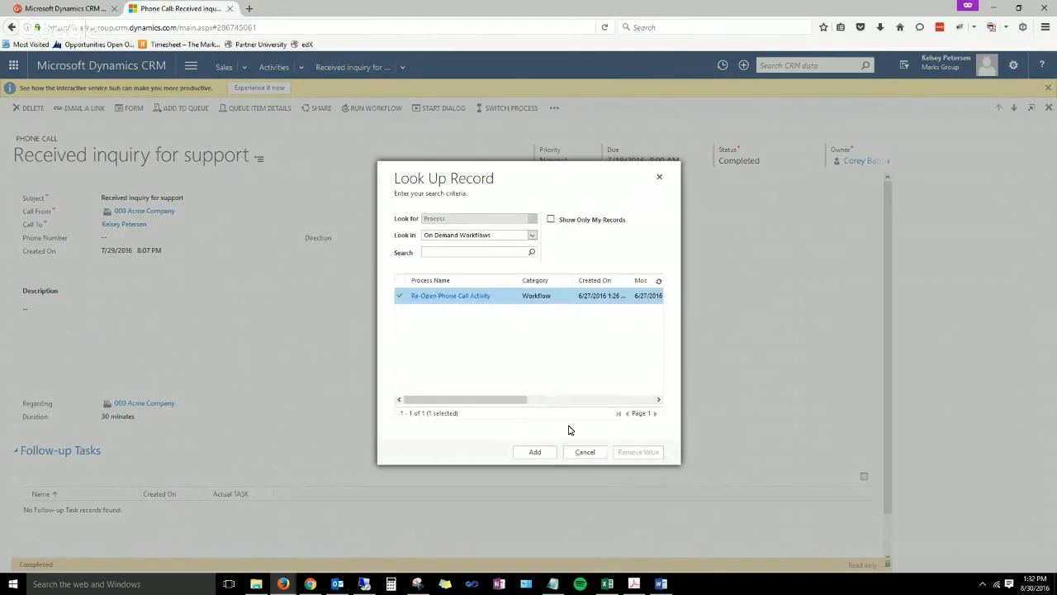
left_click(587, 455)
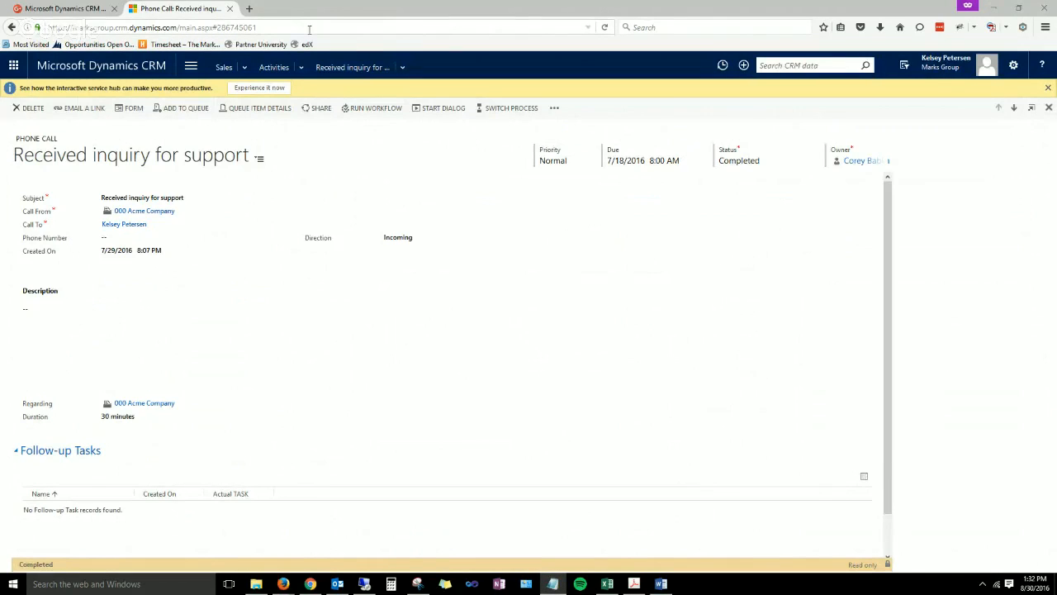
Step: Replace the phone call's page URL with the copied script that reactivates the activity
left_click(239, 28)
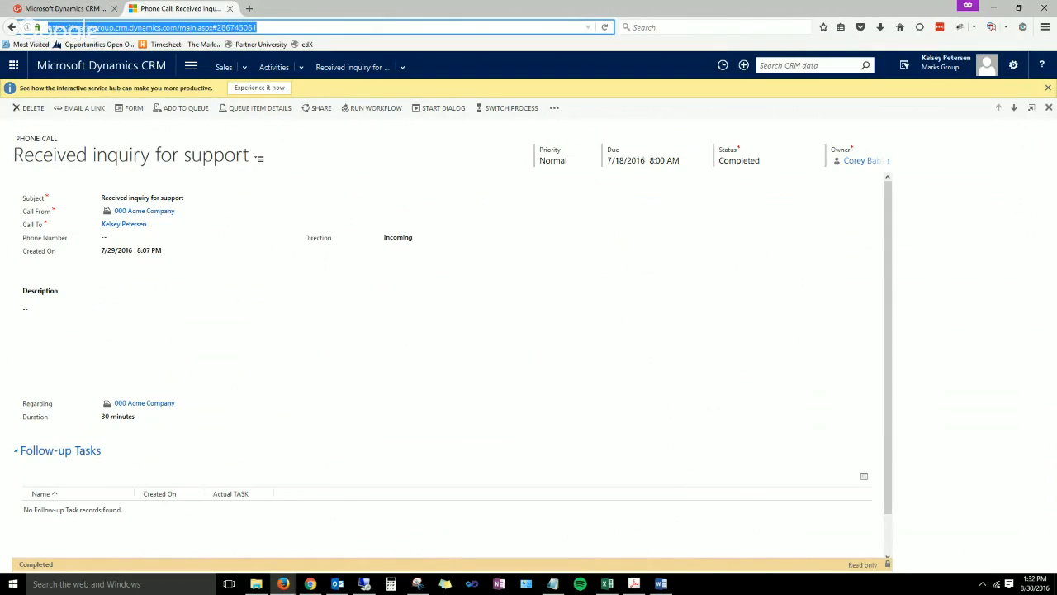
key("alt+Tab")
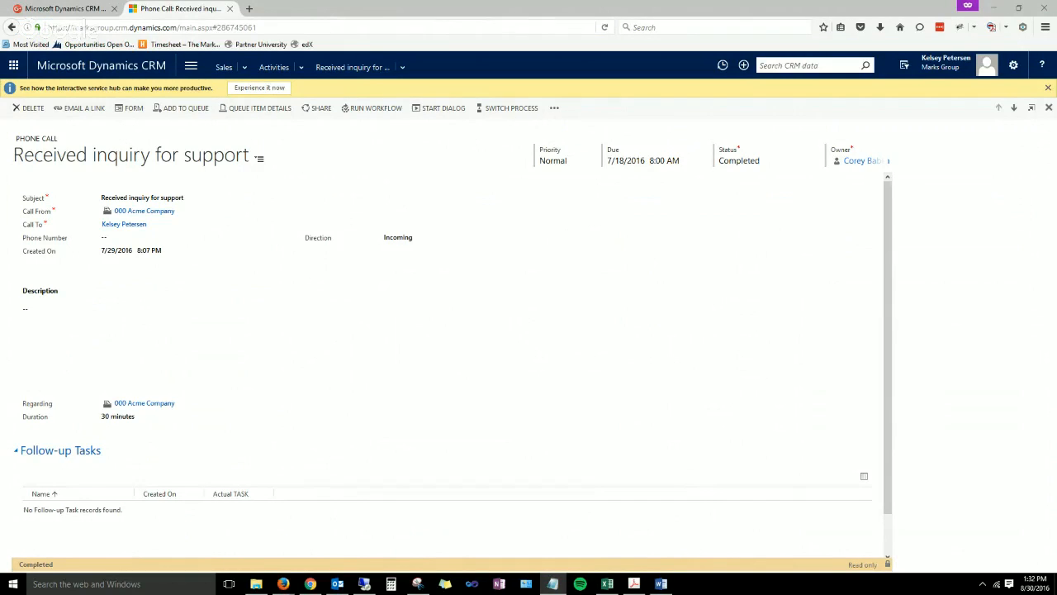
left_click(292, 29)
left_click(293, 27)
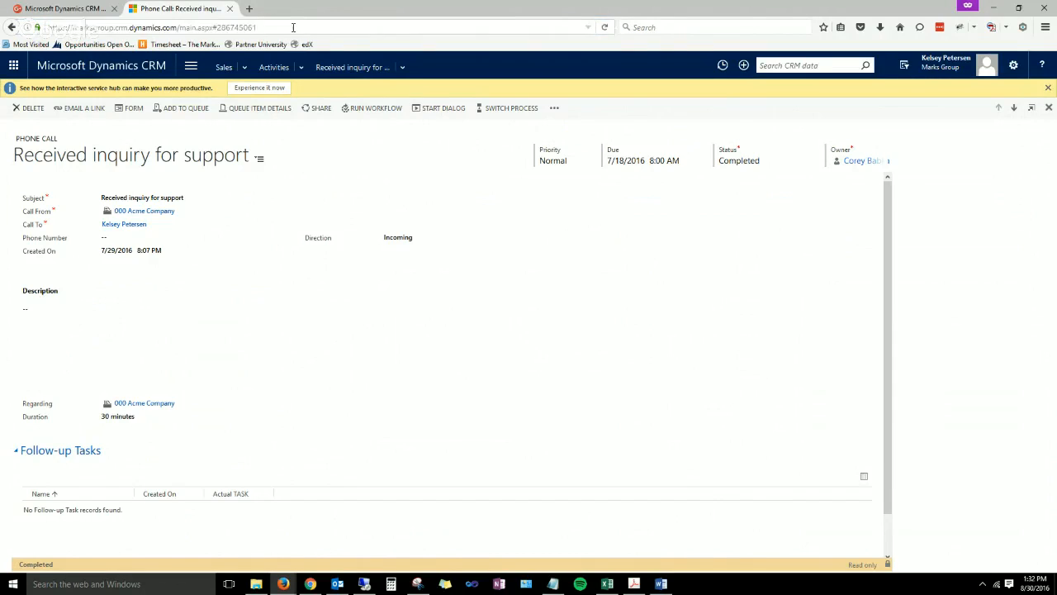
key("ctrl+a")
key("ctrl+v")
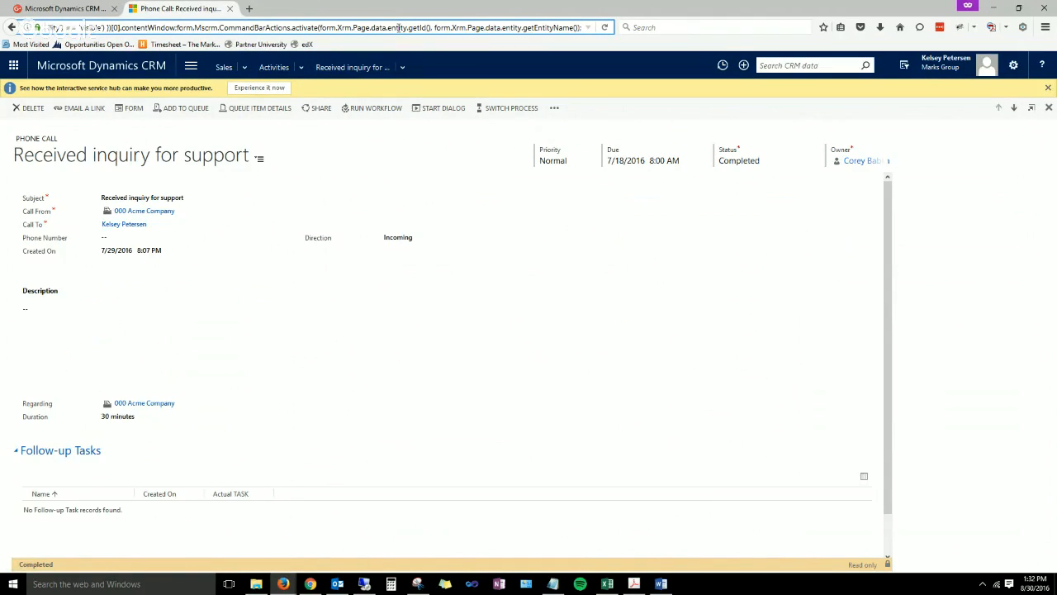
Step: Restore the "javascript:" prefix at the start of the pasted script and run it to reopen the phone call
key("Home")
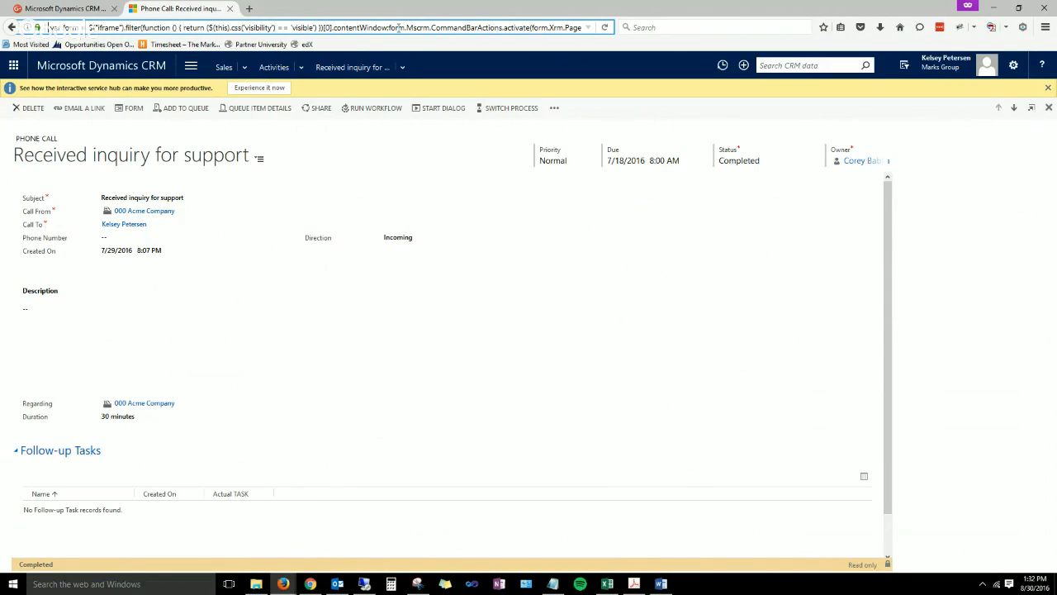
type("javascript:")
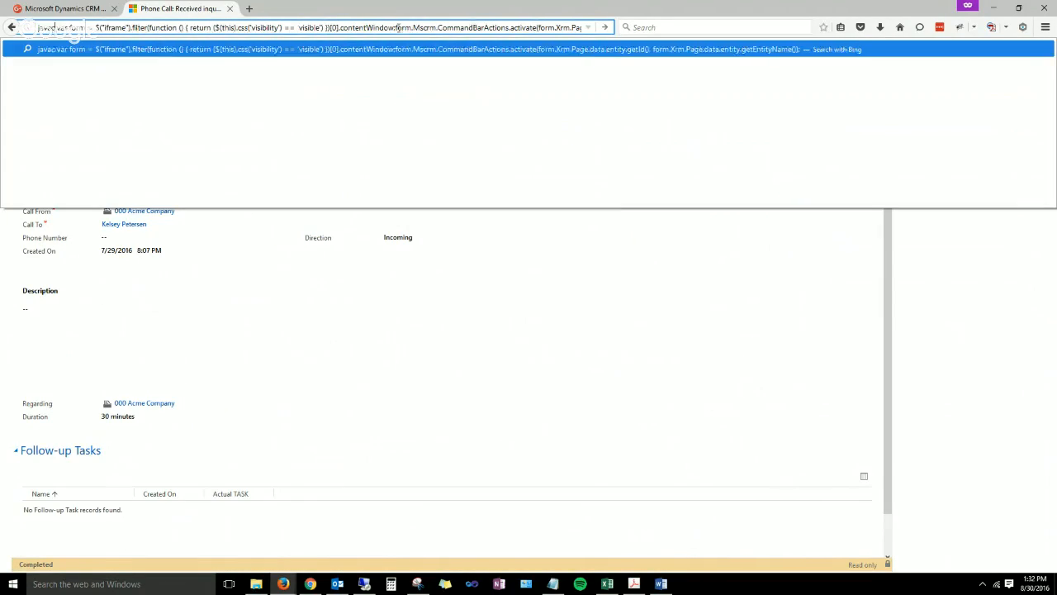
type("t:")
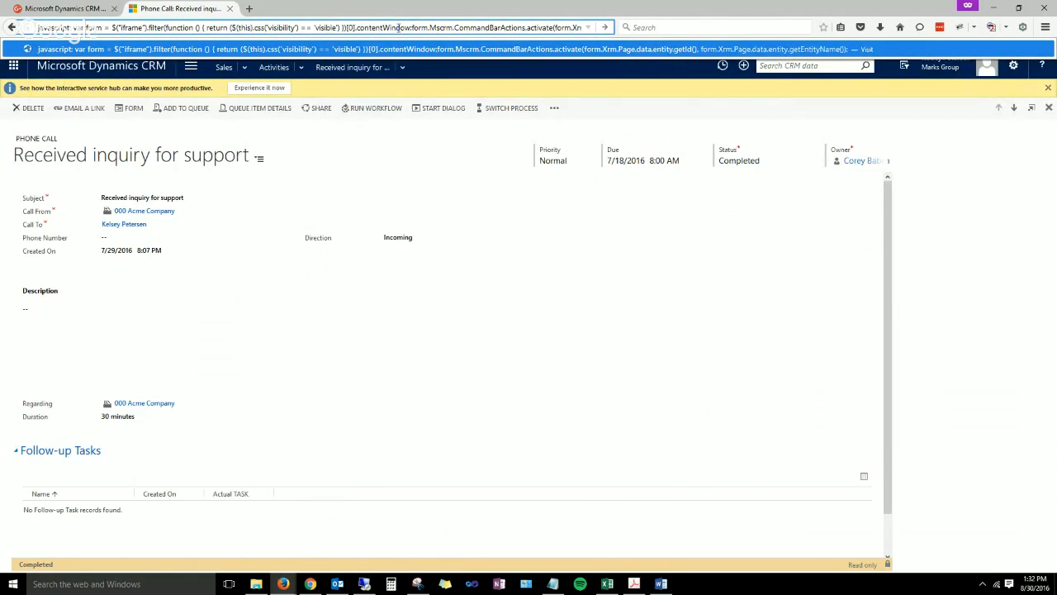
key("Return")
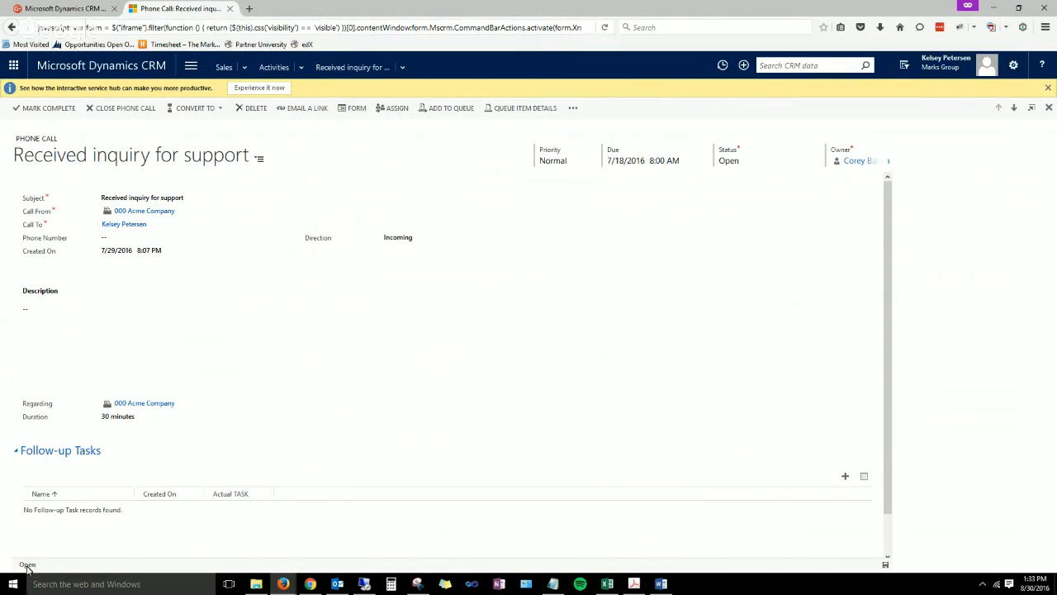
Step: Complete the phone call with the description "here are some notes." and open the completed record again
left_click(129, 333)
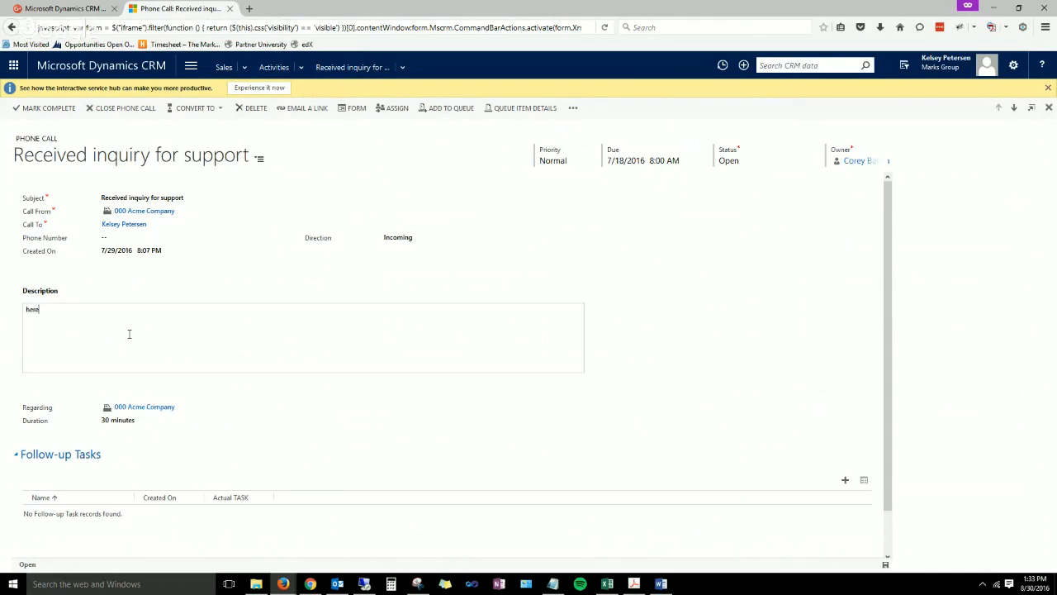
type("here are some n")
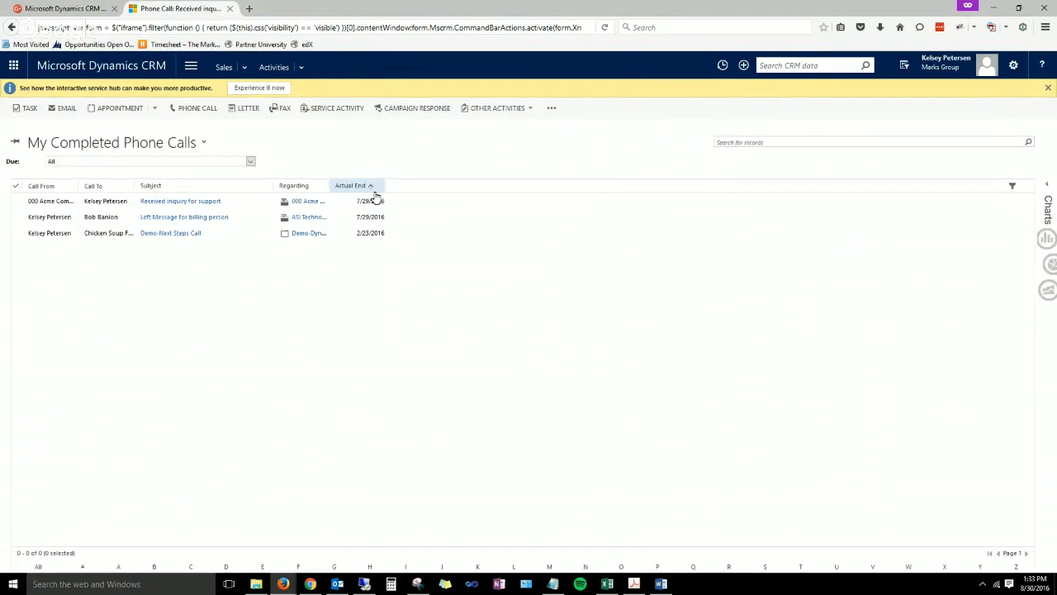
double_click(252, 205)
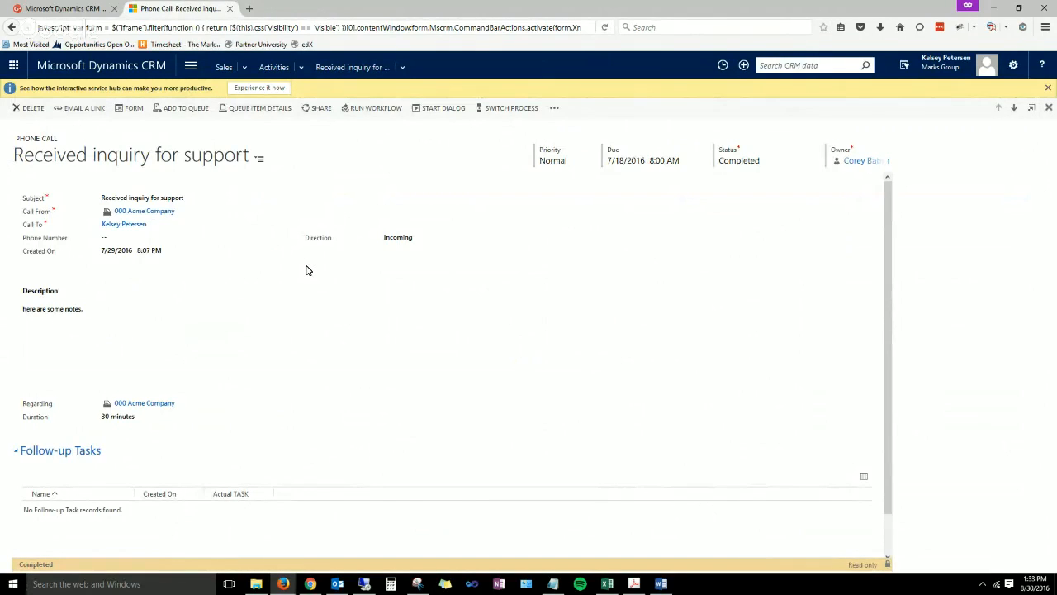
Step: Review the blog post's instructions for reopening an activity, focusing on the script text and its "javascript:" prefix
mouse_move(285, 584)
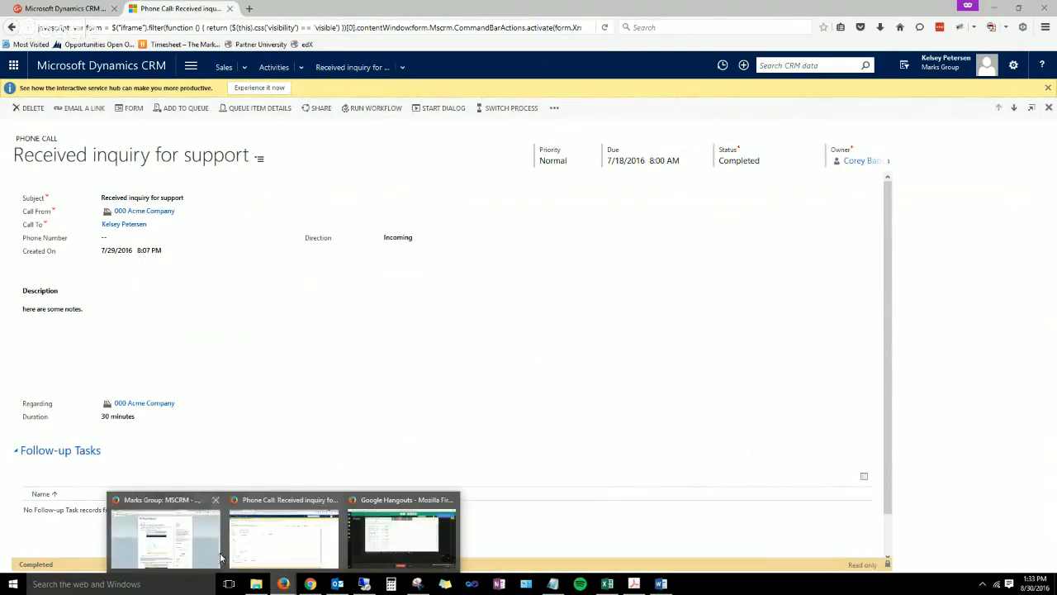
left_click(189, 552)
scroll(545, 264, "down", 4)
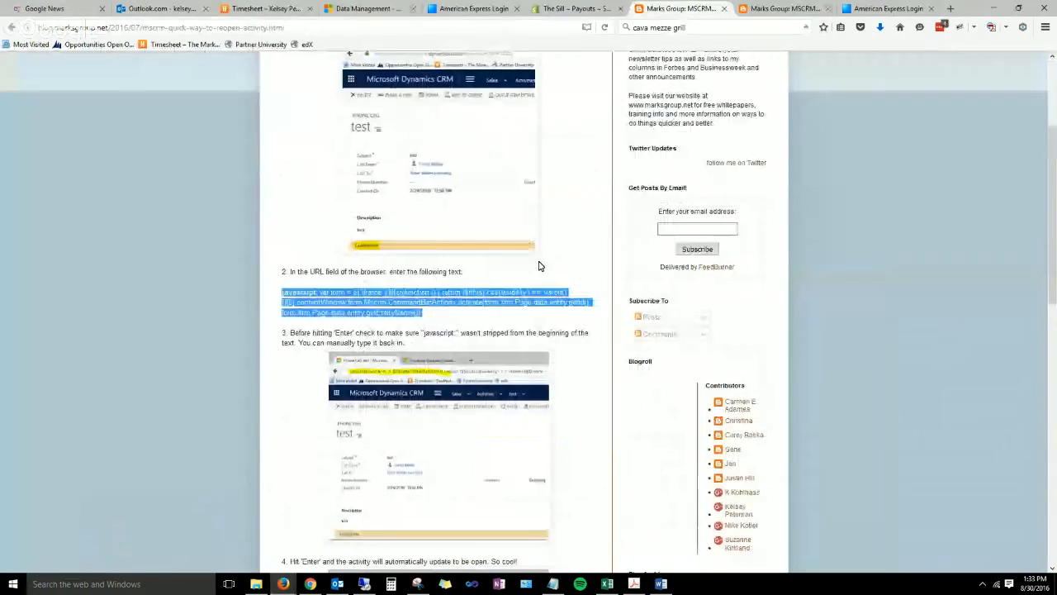
scroll(541, 266, "down", 1)
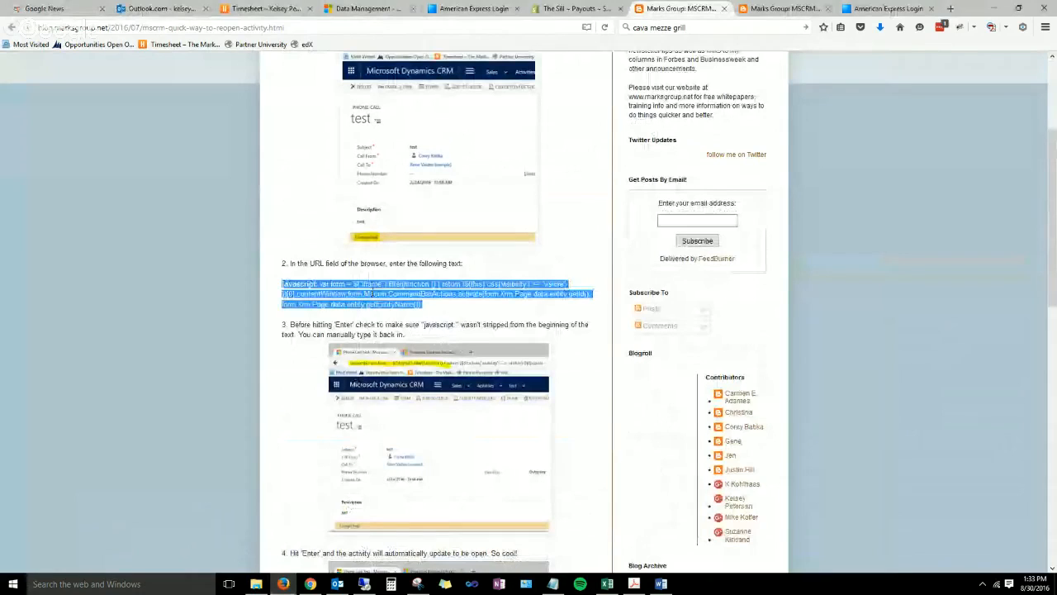
left_click(362, 299)
left_click_drag(320, 284, 281, 285)
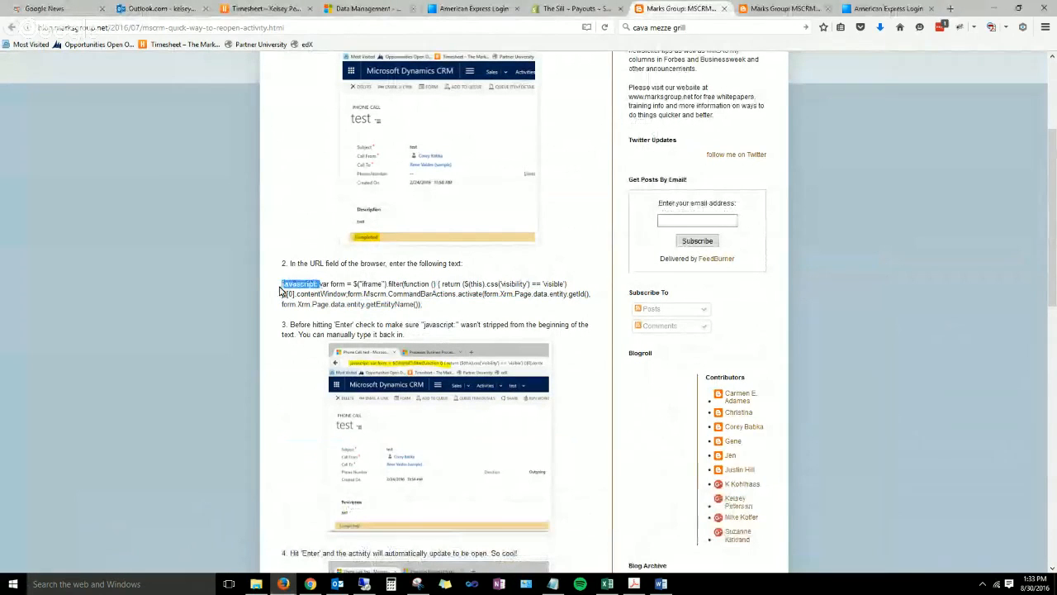
left_click(365, 296)
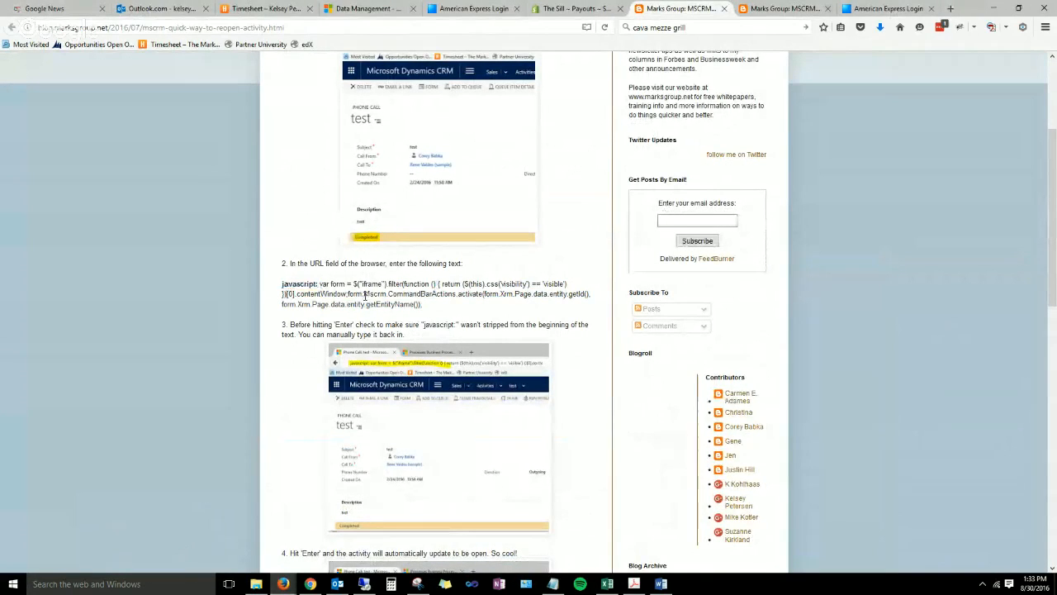
scroll(368, 298, "down", 7)
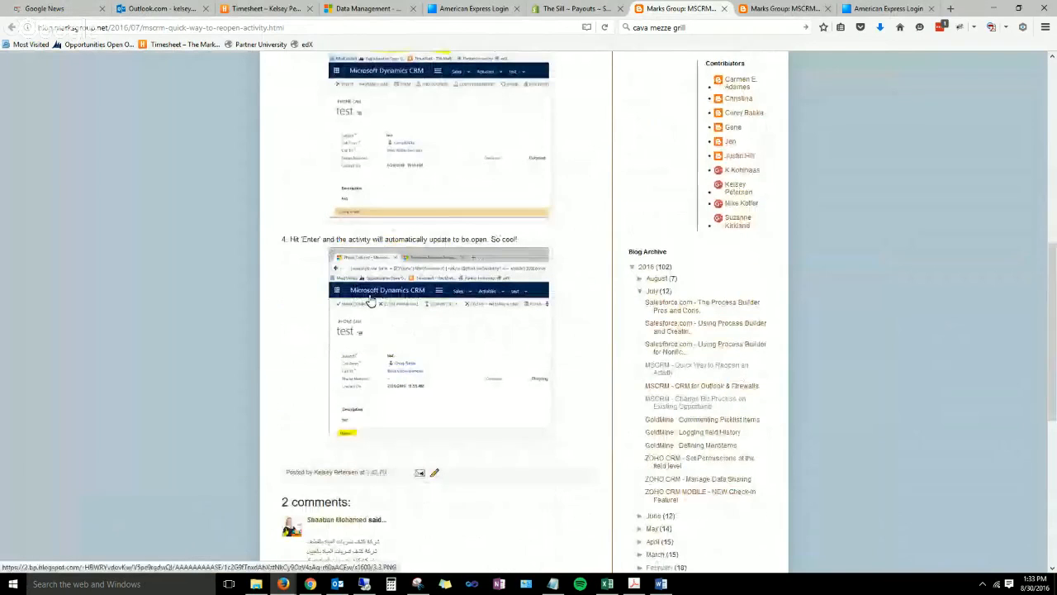
scroll(371, 300, "down", 4)
scroll(371, 301, "up", 15)
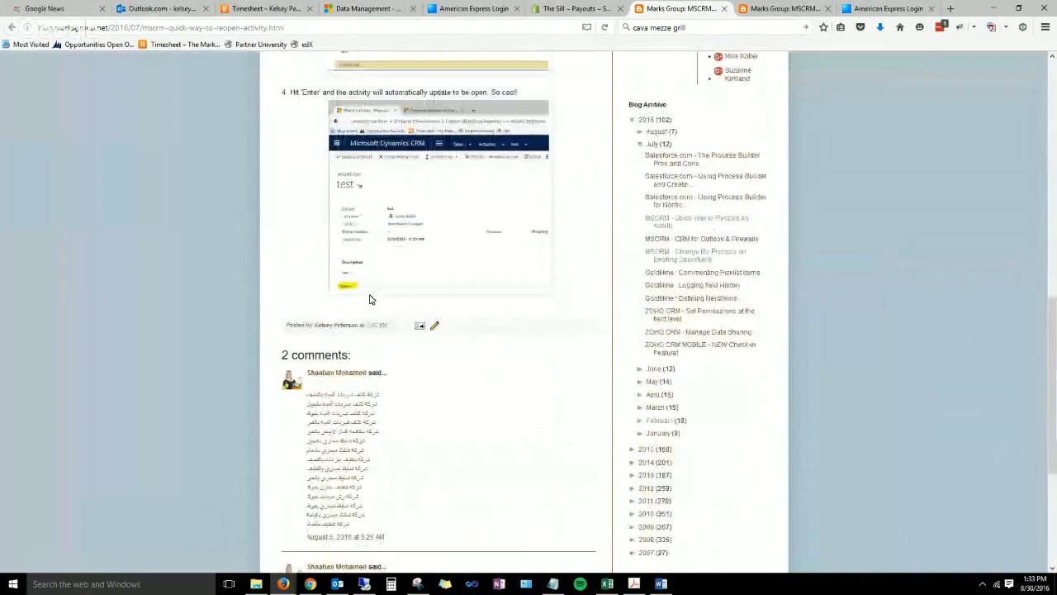
Step: Display the blog post on changing the business process, and open the Opportunities list in the Dynamics CRM window
left_click(783, 8)
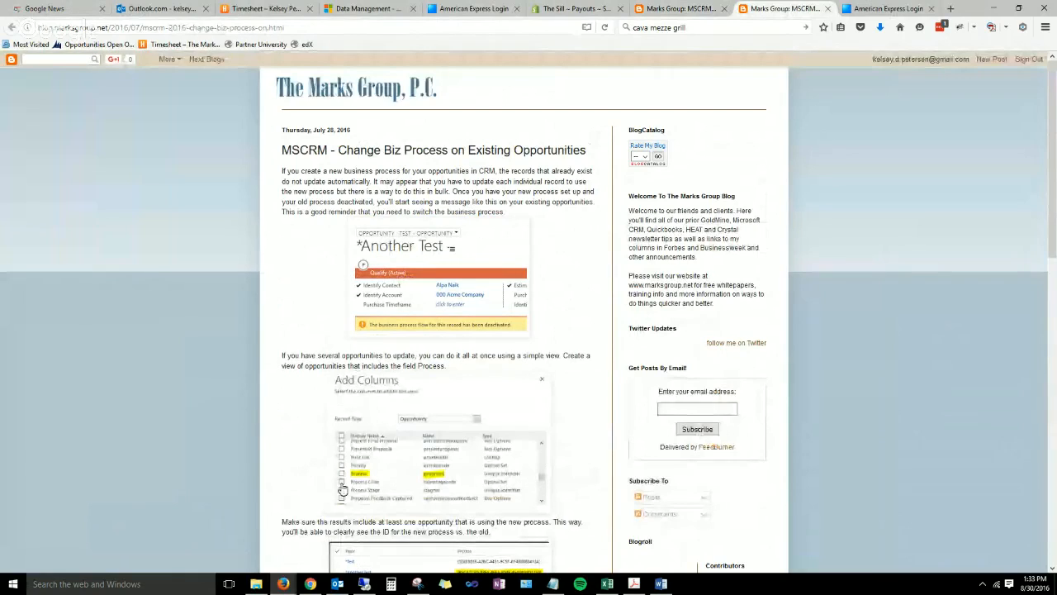
mouse_move(288, 586)
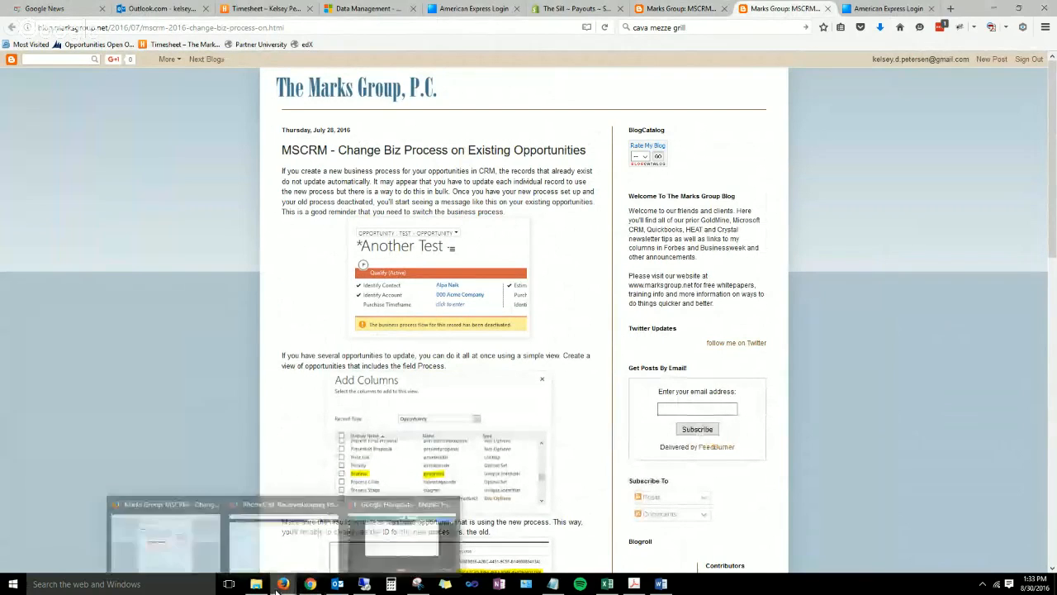
left_click(312, 548)
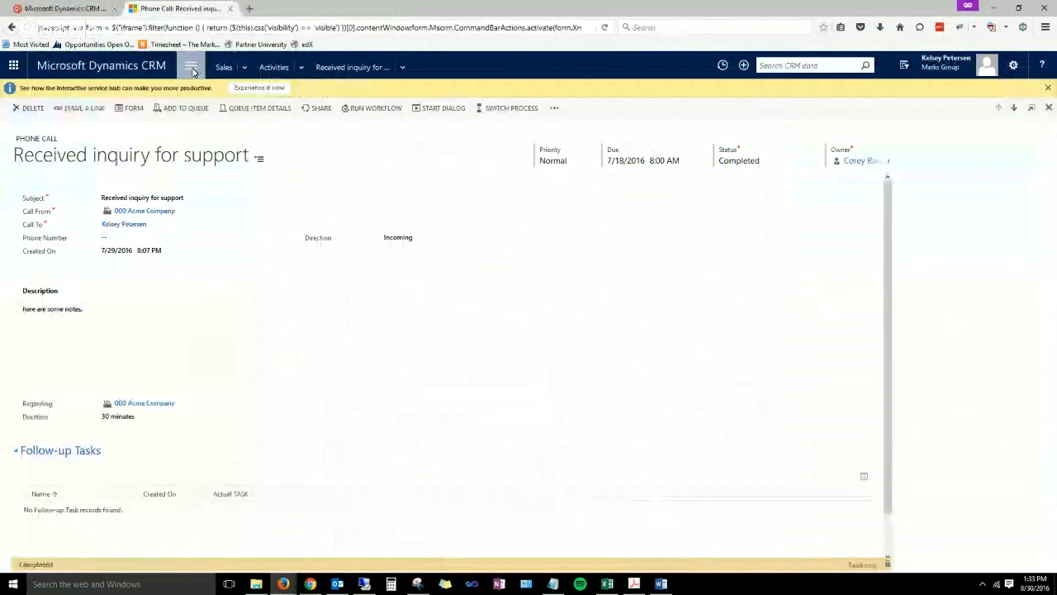
left_click(246, 68)
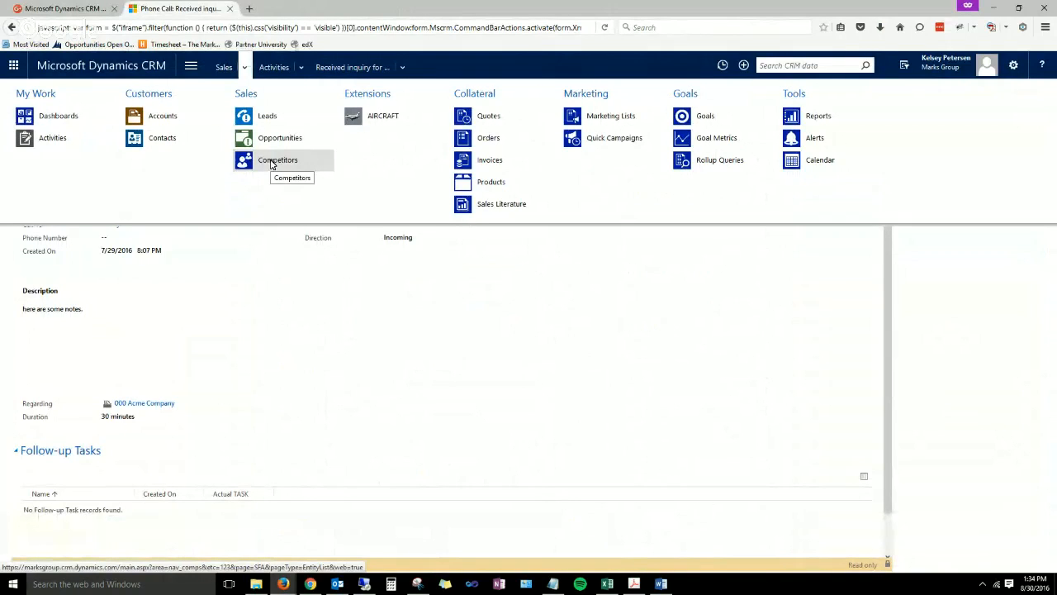
left_click(276, 142)
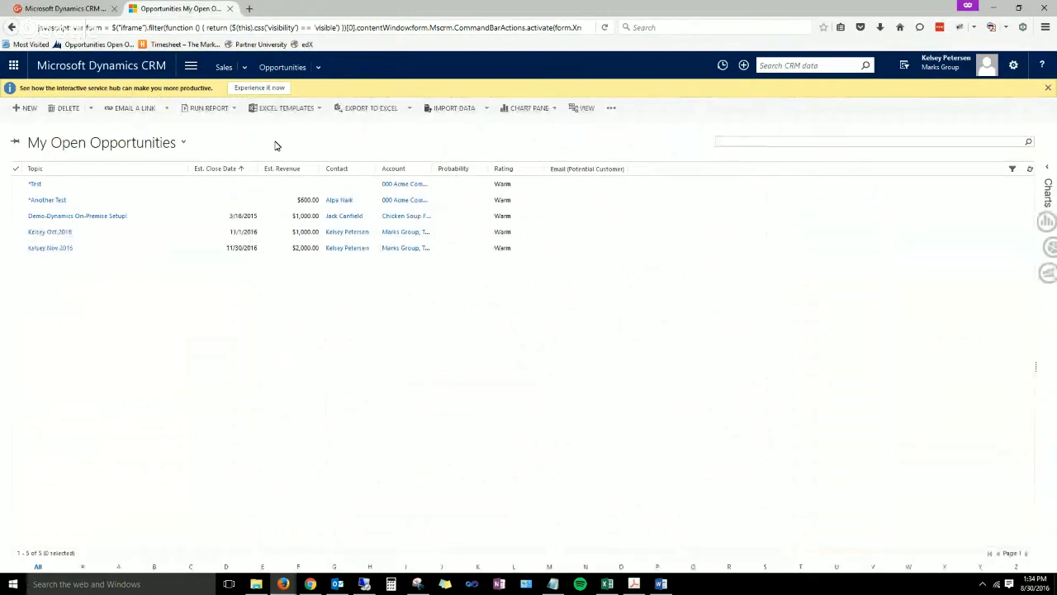
Step: Open the *Test opportunity to view its process stages and additional commands, and return to the opportunities list
left_click(36, 186)
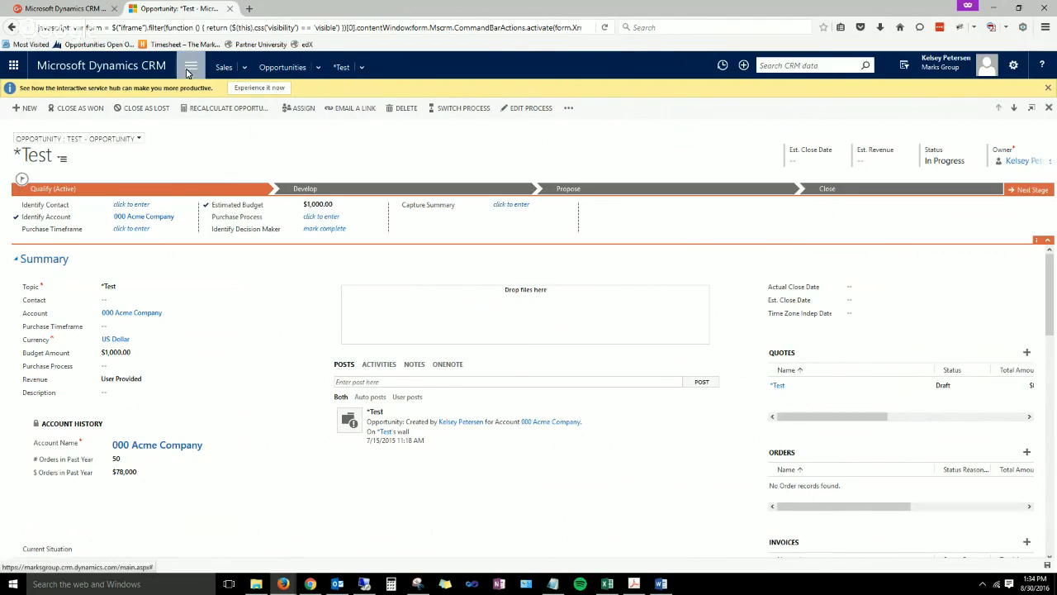
left_click(569, 109)
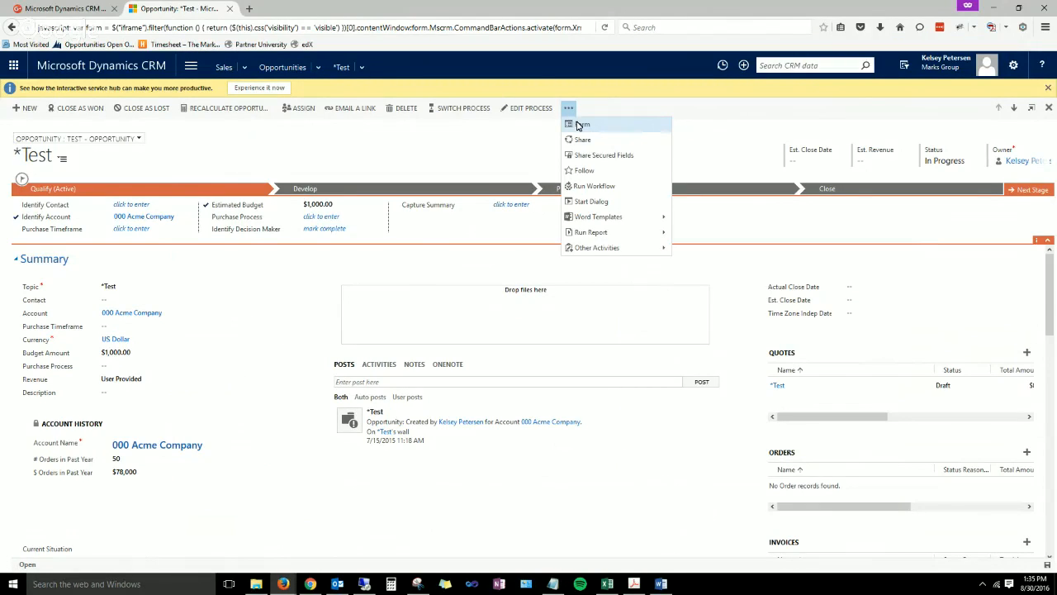
left_click(282, 67)
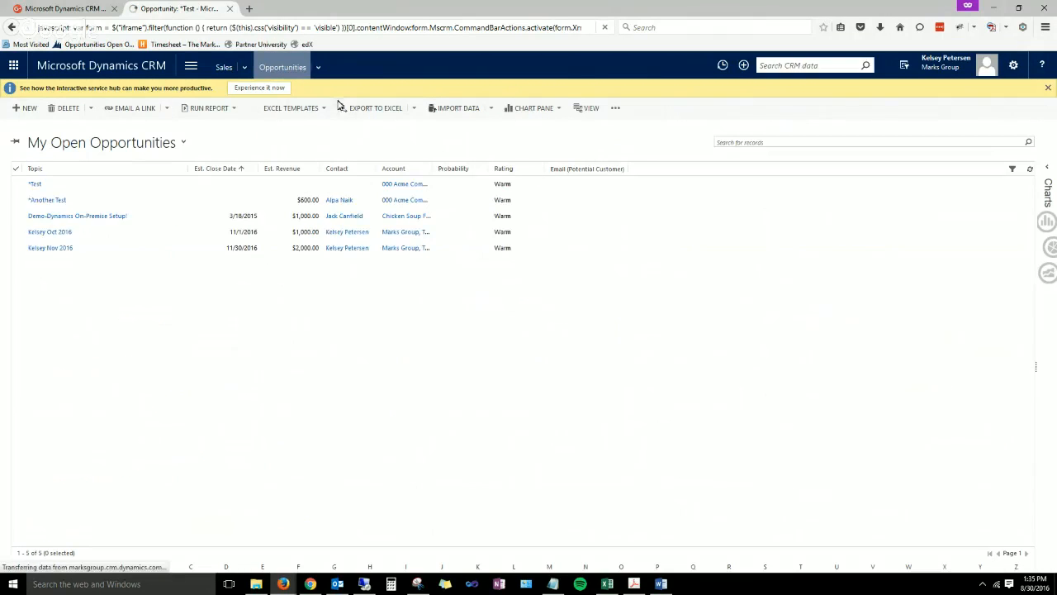
Step: Open the opportunity system views in the Default Solution and display the solution's Processes
left_click(610, 110)
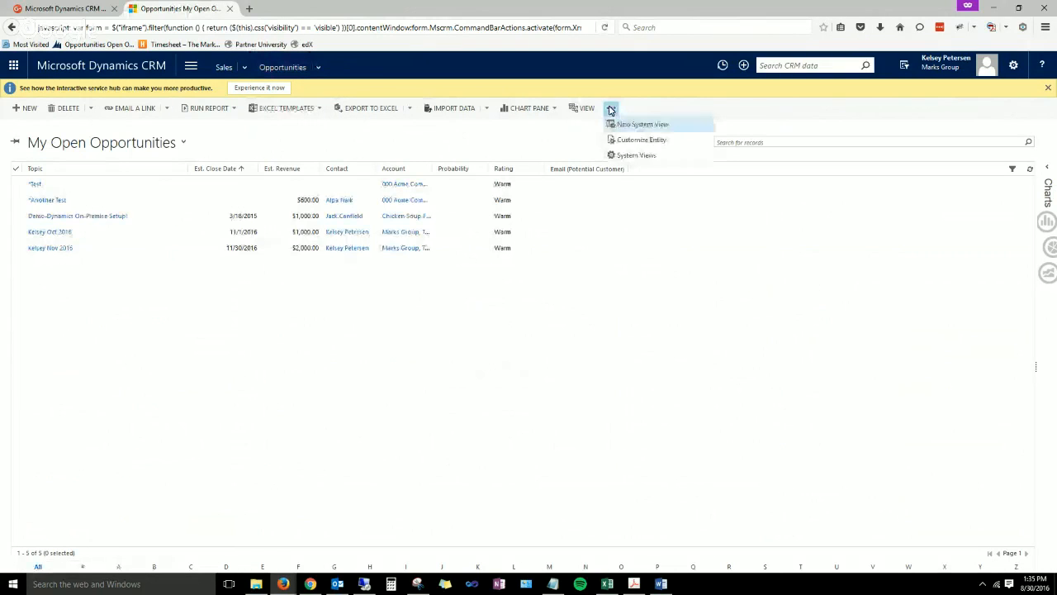
left_click(627, 157)
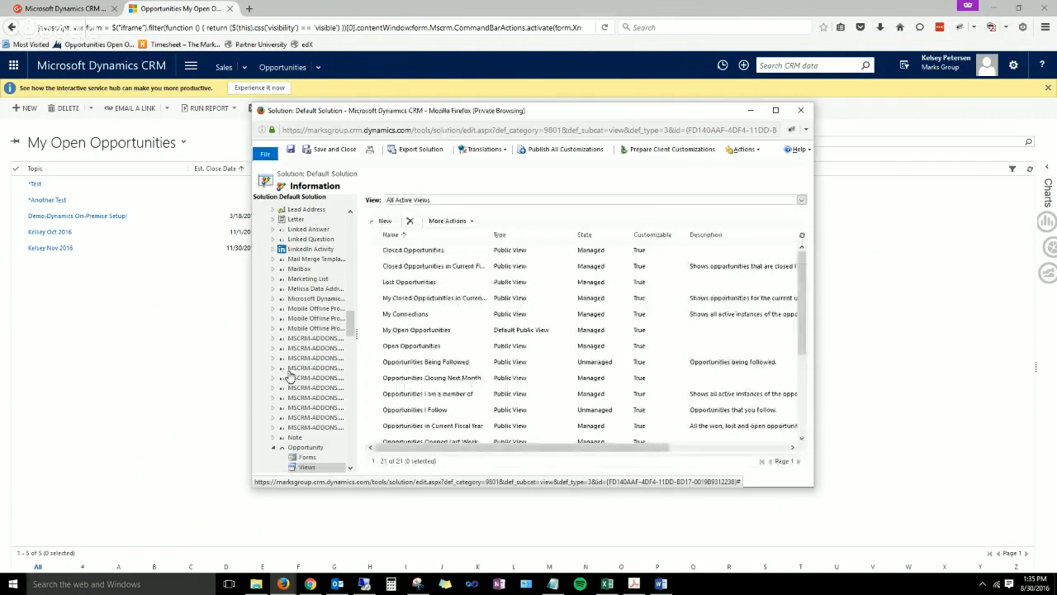
scroll(288, 370, "down", 2)
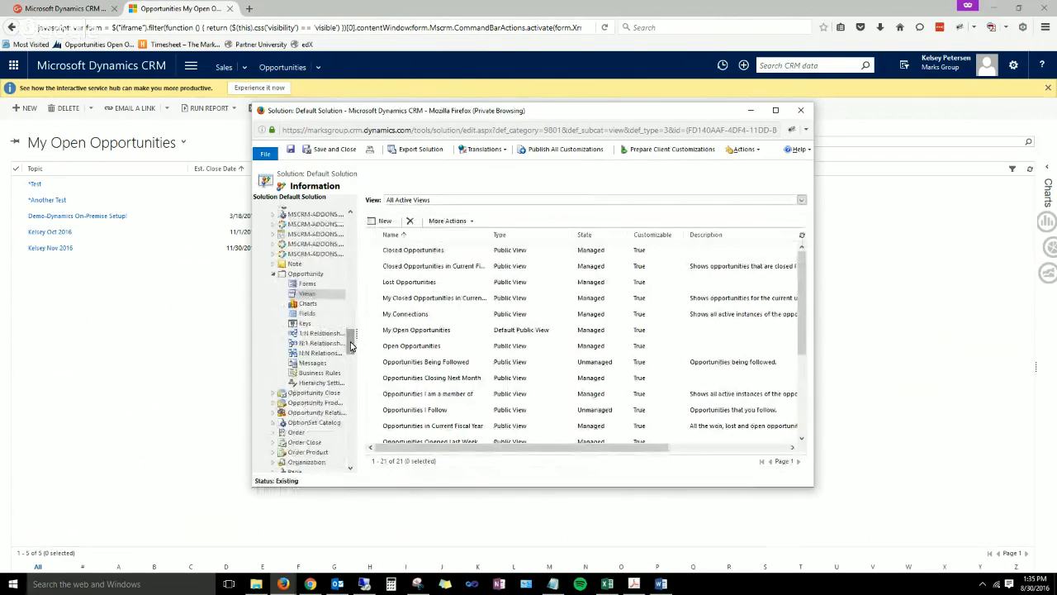
left_click_drag(350, 343, 350, 458)
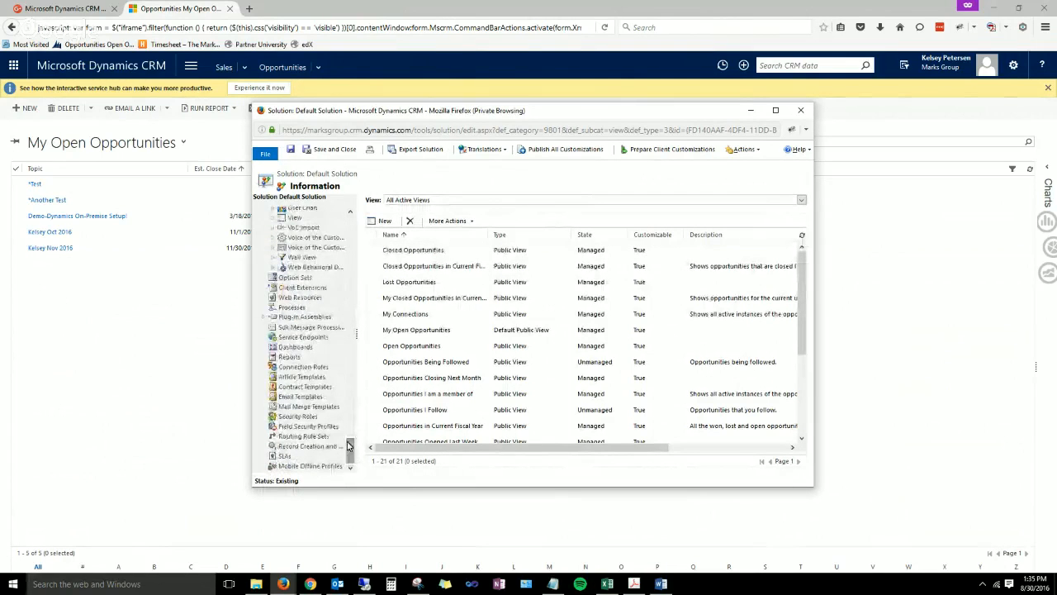
left_click(290, 310)
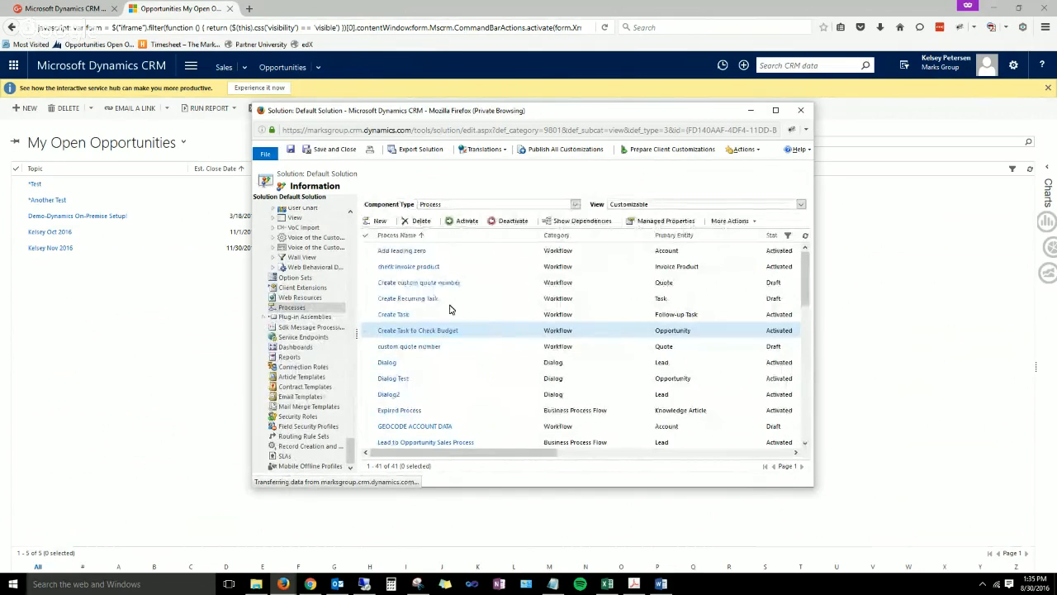
Step: Activate the draft business process flow "Opportunity Sales Process (Copy)" and confirm the activation
scroll(484, 396, "down", 3)
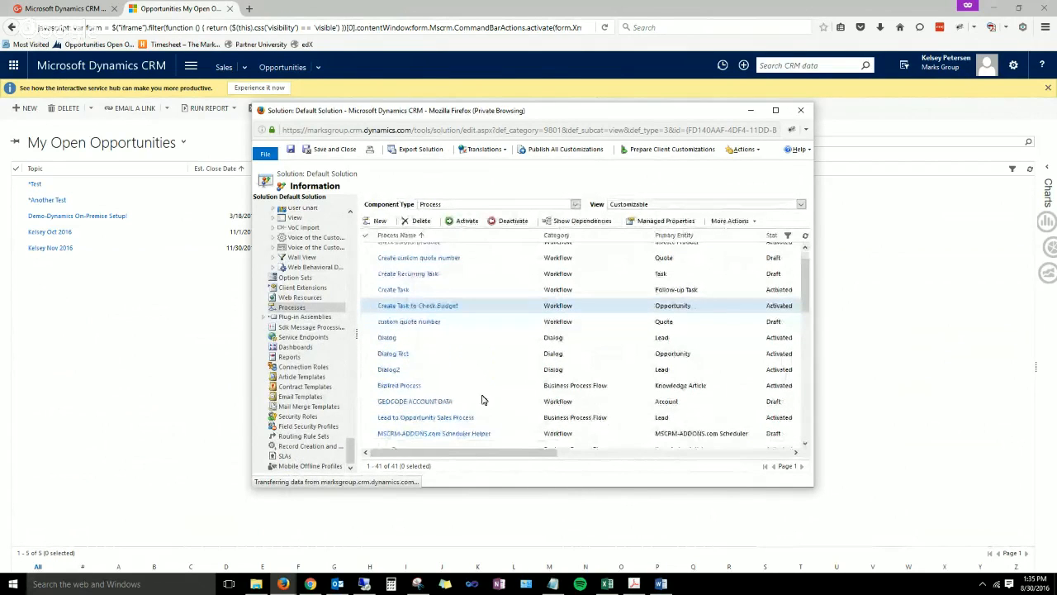
scroll(481, 397, "down", 3)
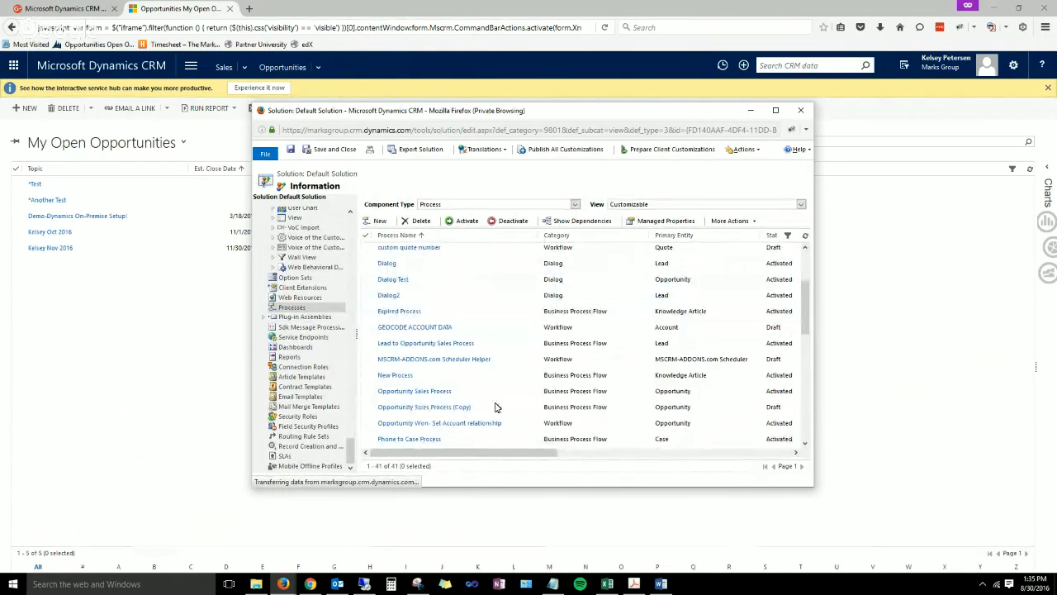
left_click(497, 407)
scroll(508, 384, "down", 3)
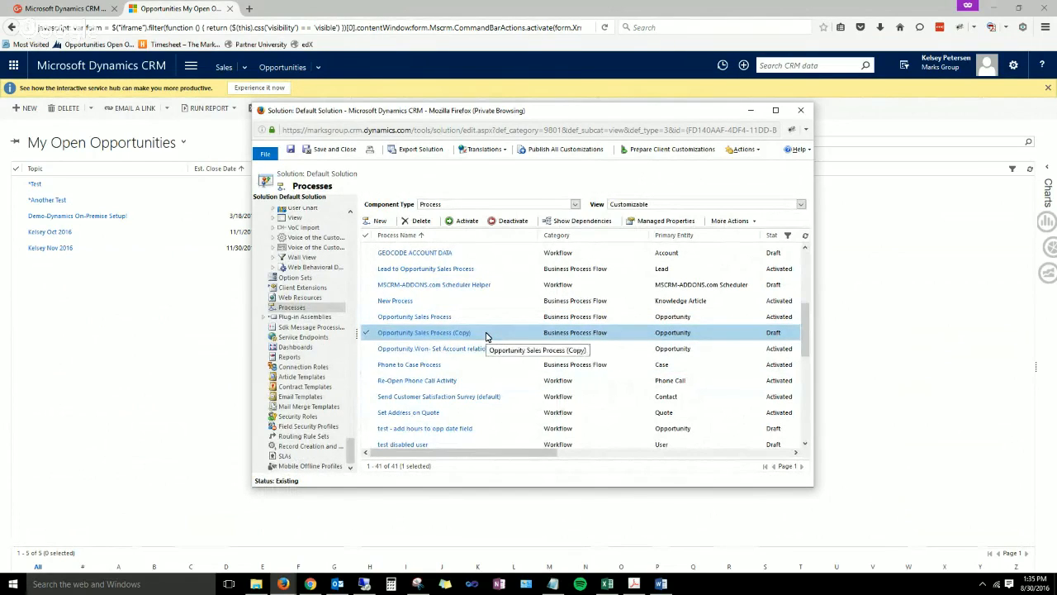
left_click(465, 222)
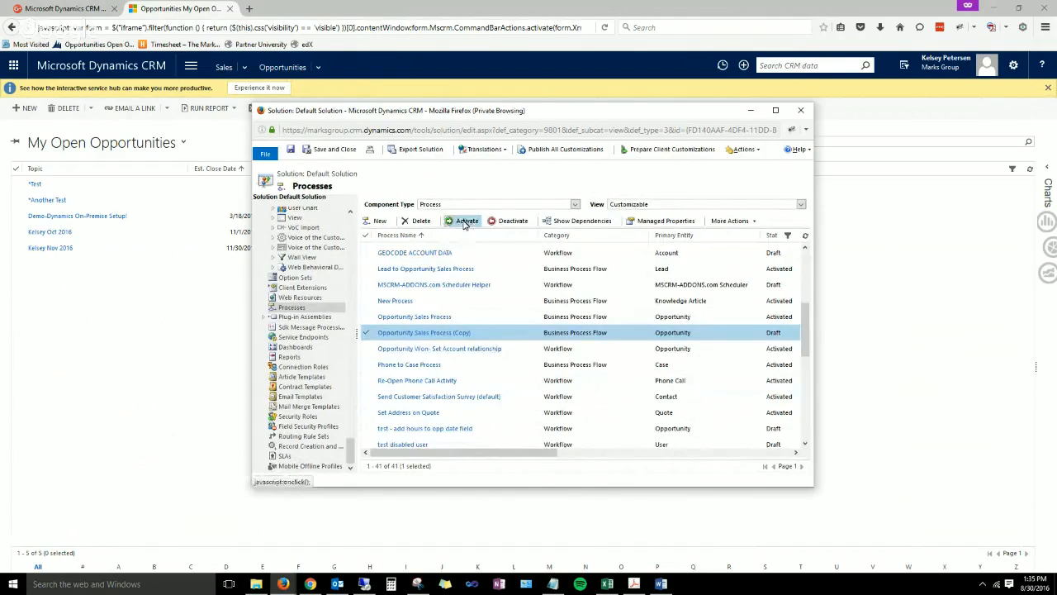
left_click(607, 374)
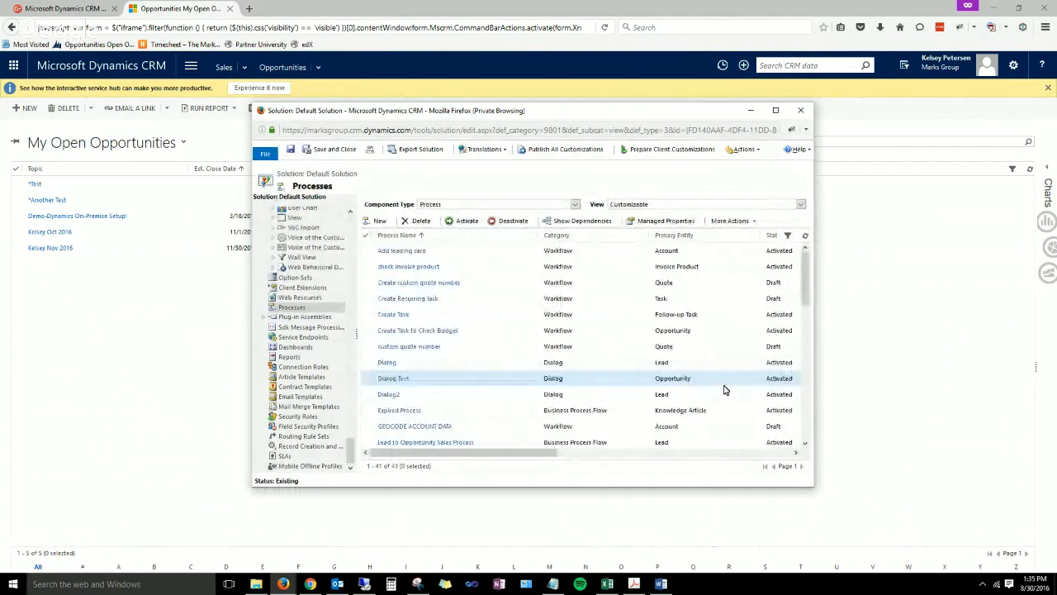
Step: Minimize the solution window and switch the *Test opportunity's business process flow to "Opportunity Sales Process (Copy)"
left_click(750, 110)
double_click(131, 187)
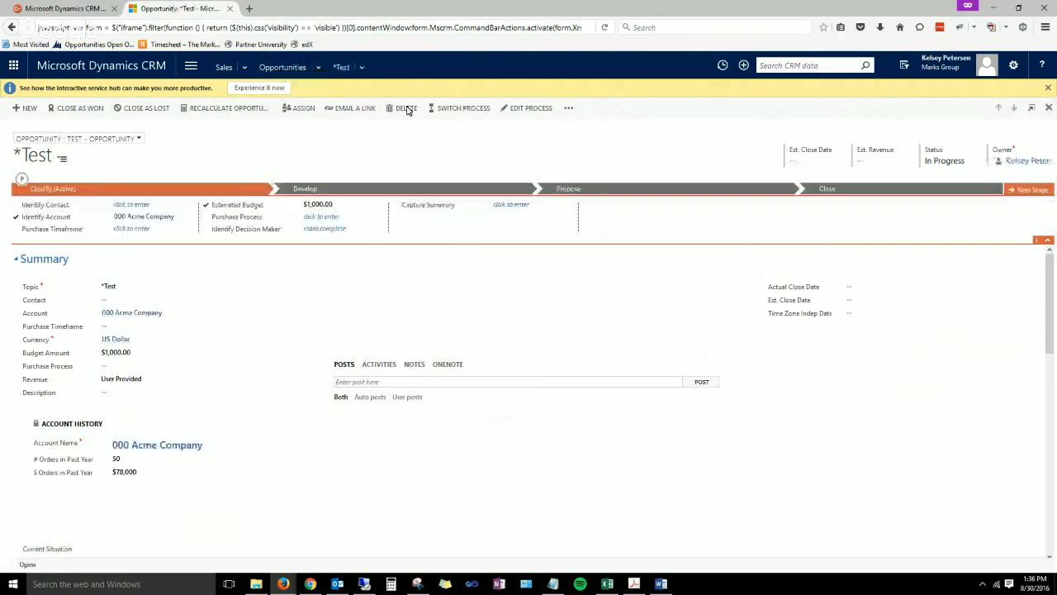
left_click(455, 110)
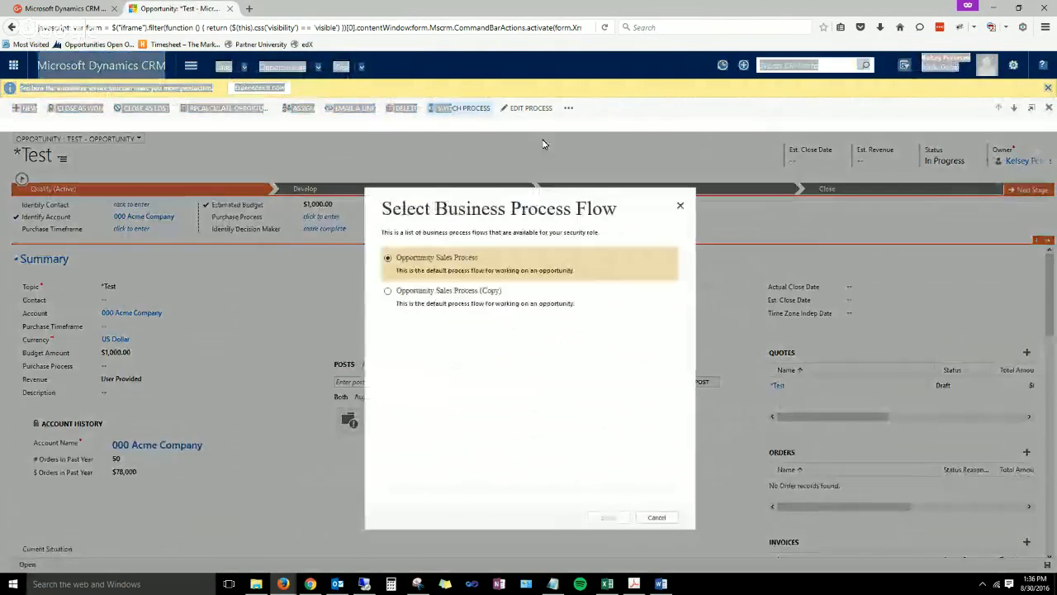
left_click(399, 299)
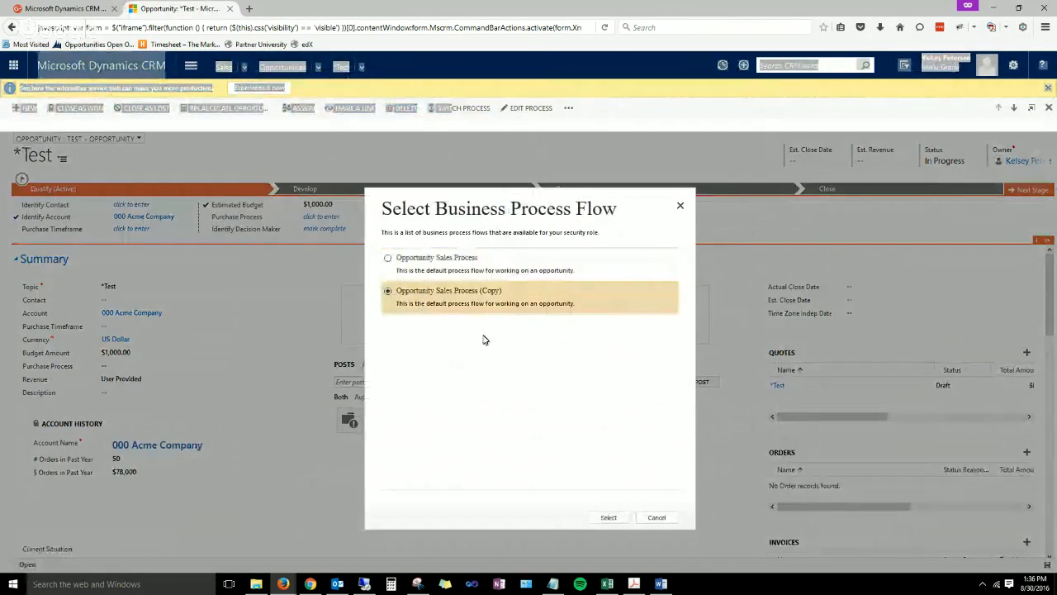
left_click(609, 518)
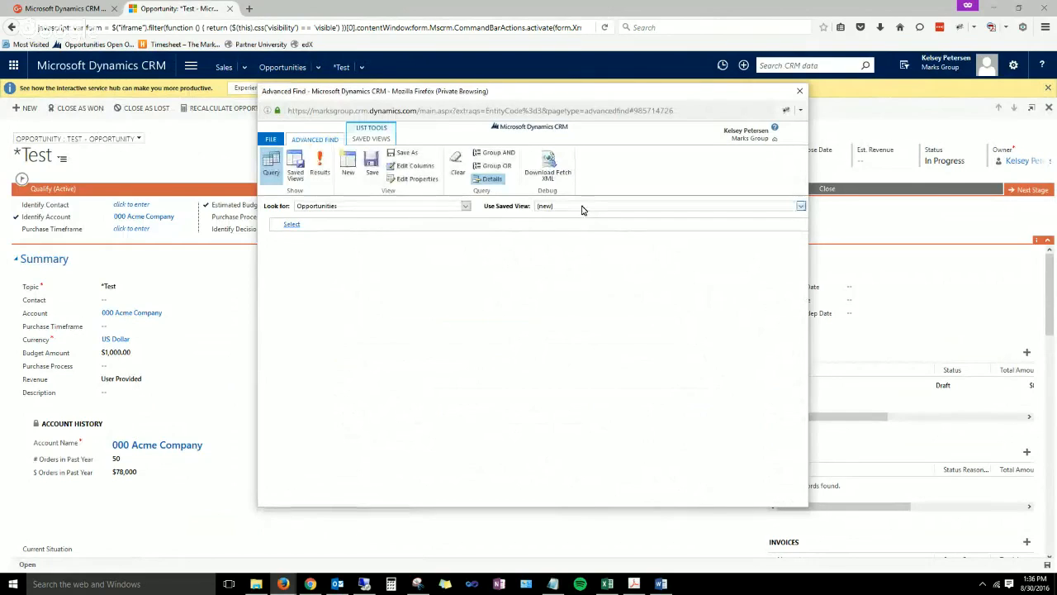
Step: Load the saved view "My Open Opportunities w/process ID" in Advanced Find and check the Process column in its column layout
left_click(582, 207)
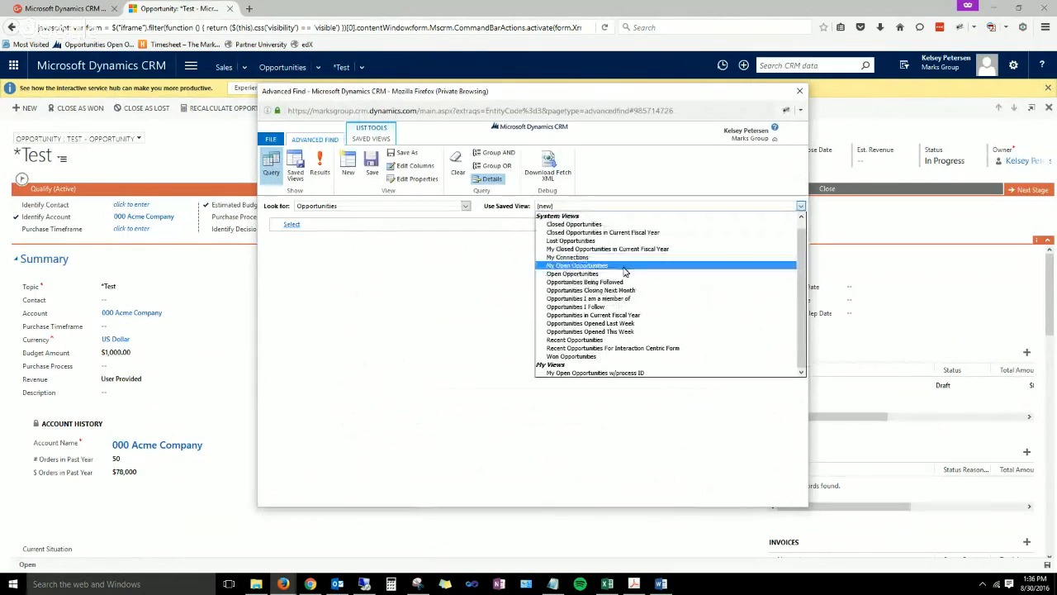
left_click(623, 373)
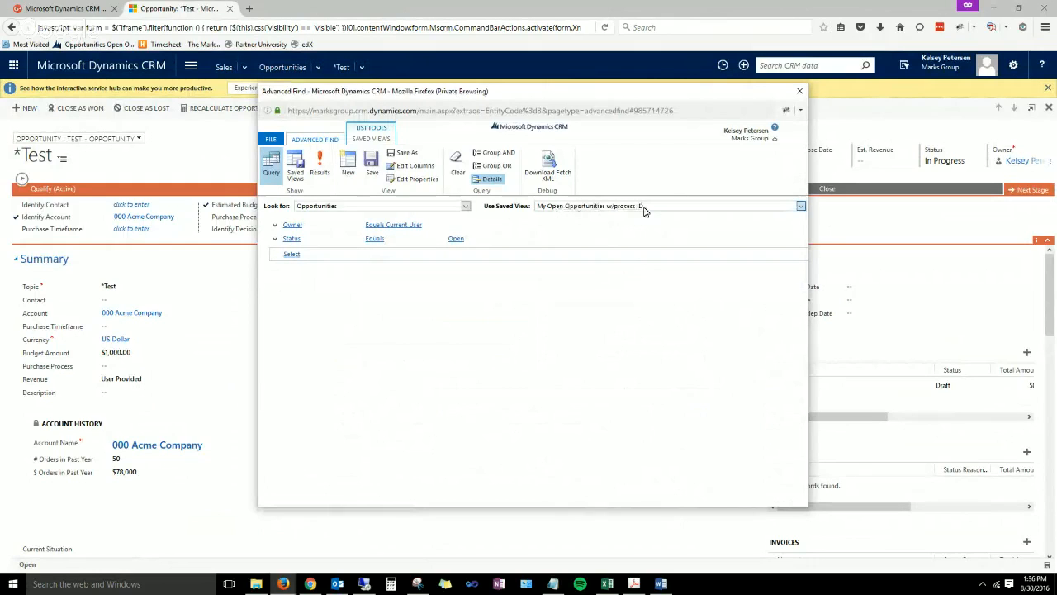
left_click(408, 170)
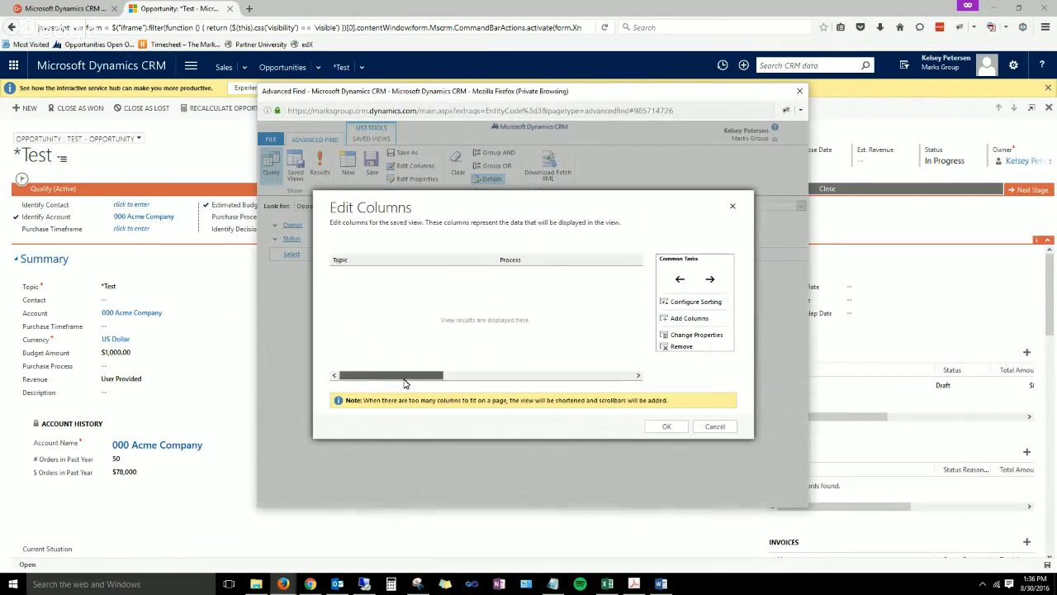
left_click_drag(406, 381, 441, 381)
left_click(439, 260)
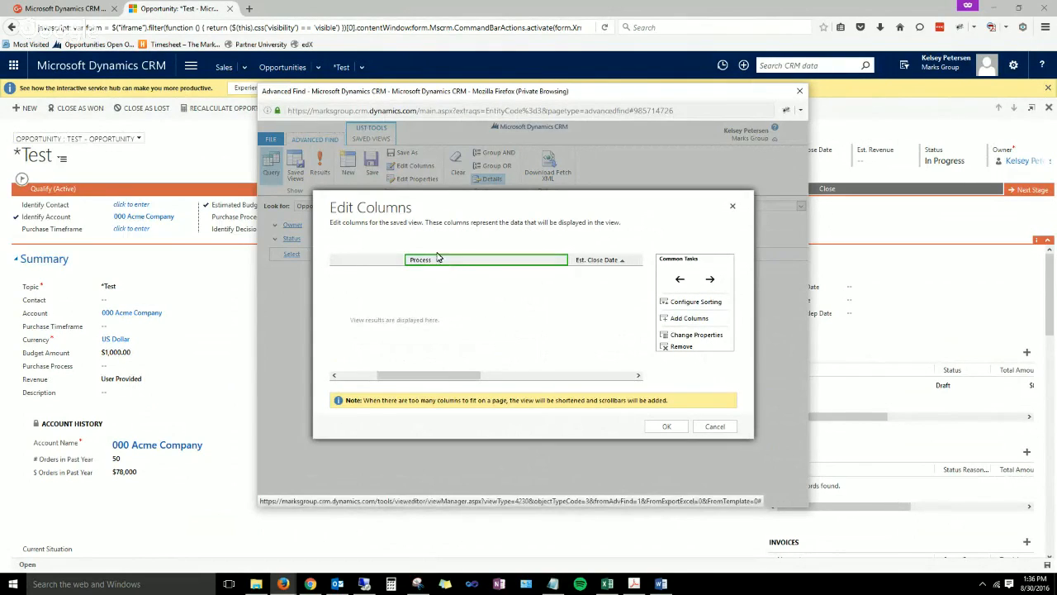
left_click(668, 427)
Step: Run the Advanced Find query and highlight the *Test opportunity's process ID in the results before closing the search
left_click(322, 170)
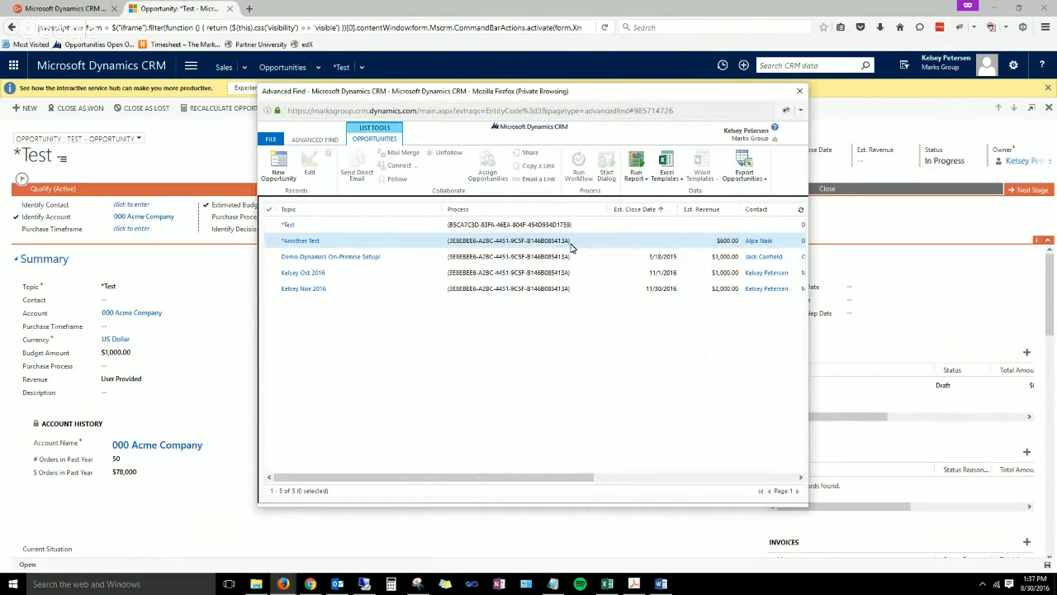
left_click(597, 228)
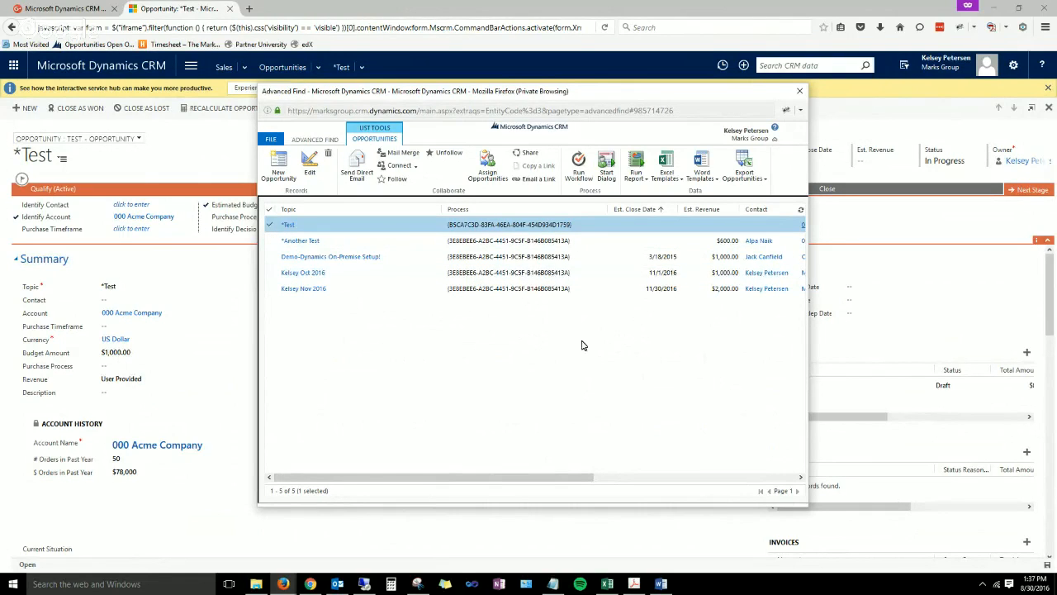
left_click_drag(574, 228, 440, 227)
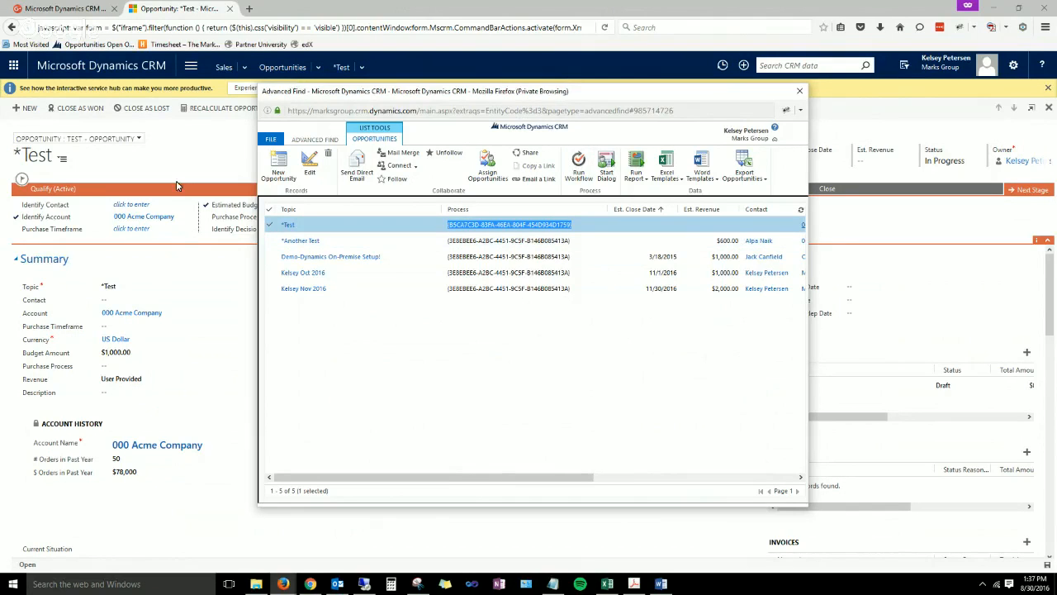
left_click(798, 97)
left_click(601, 287)
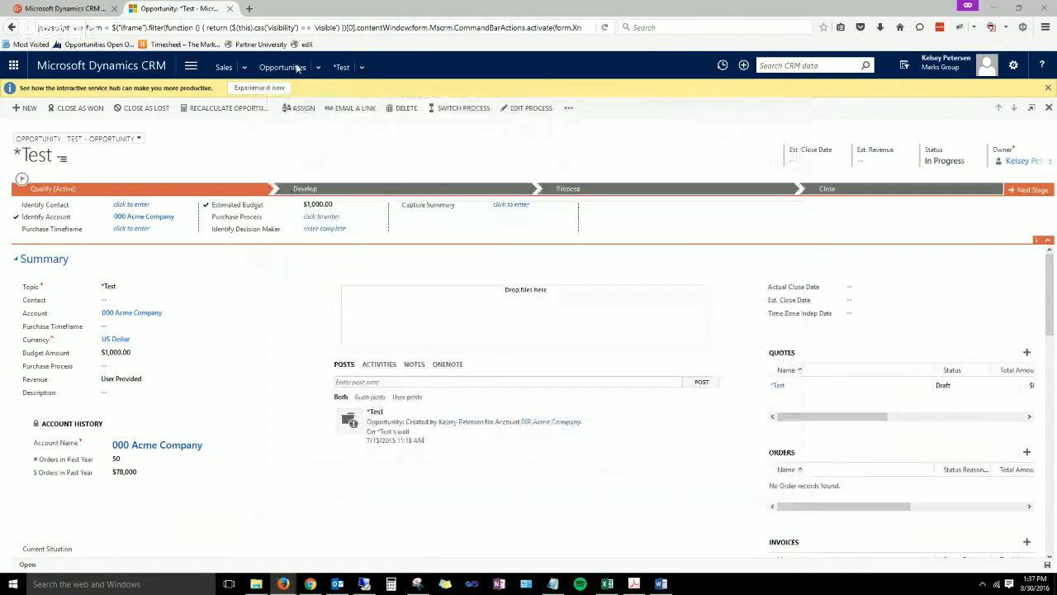
Step: Display the opportunities list in the personal view "My Open Opportunities w/process ID"
left_click(296, 68)
left_click(137, 145)
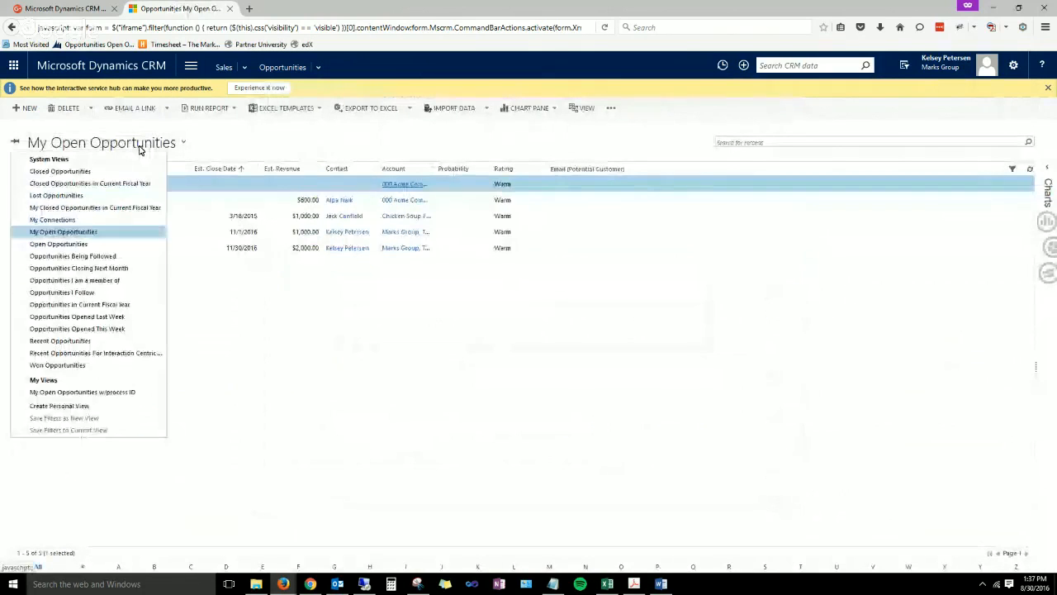
left_click(117, 391)
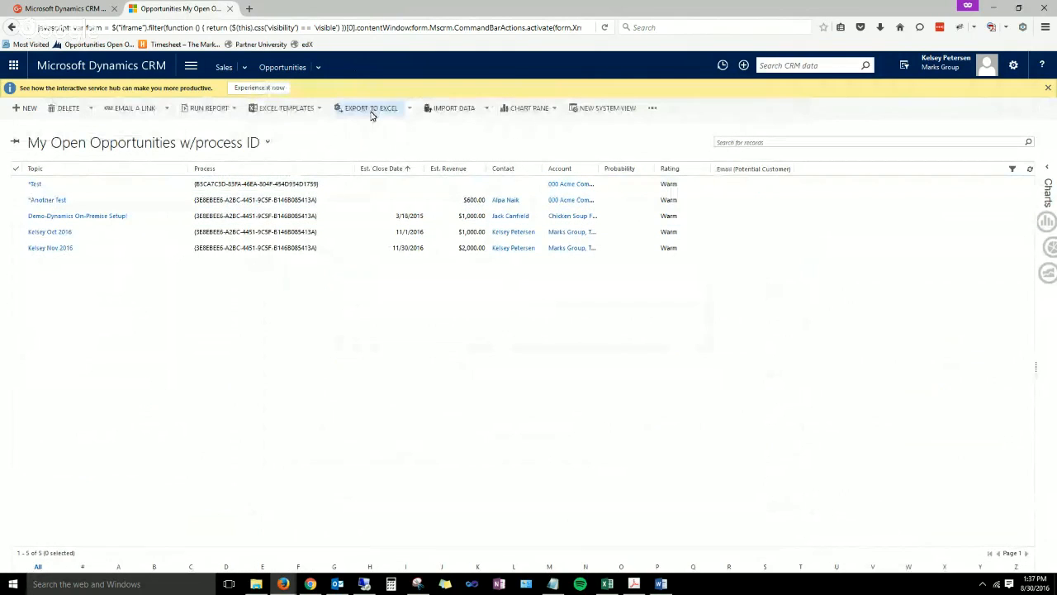
Step: Export the opportunities view to Excel Online for editing and dismiss the "Quickly analyze your data" introduction
left_click(410, 110)
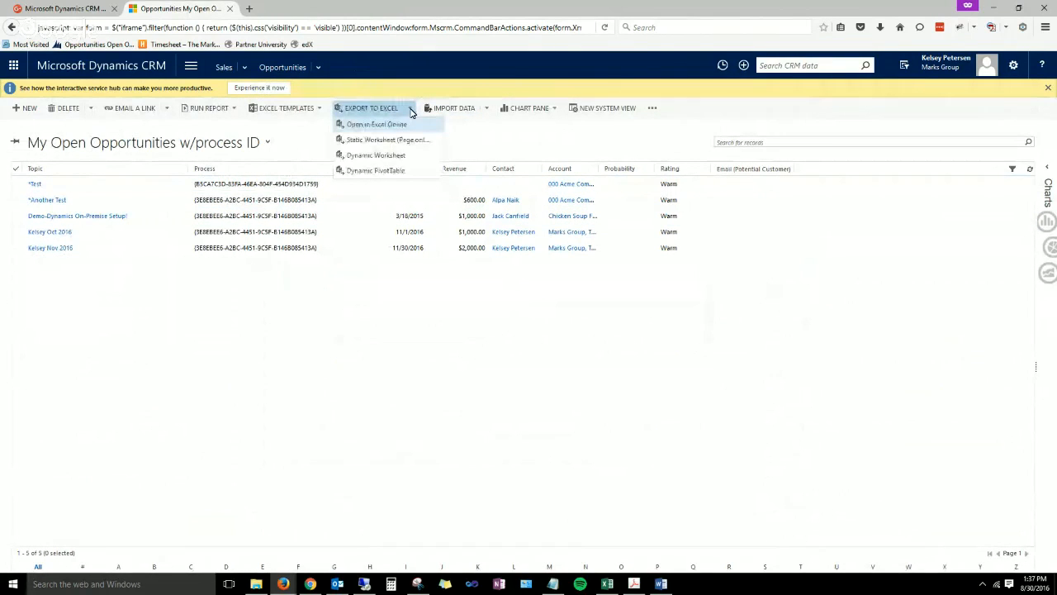
left_click(366, 128)
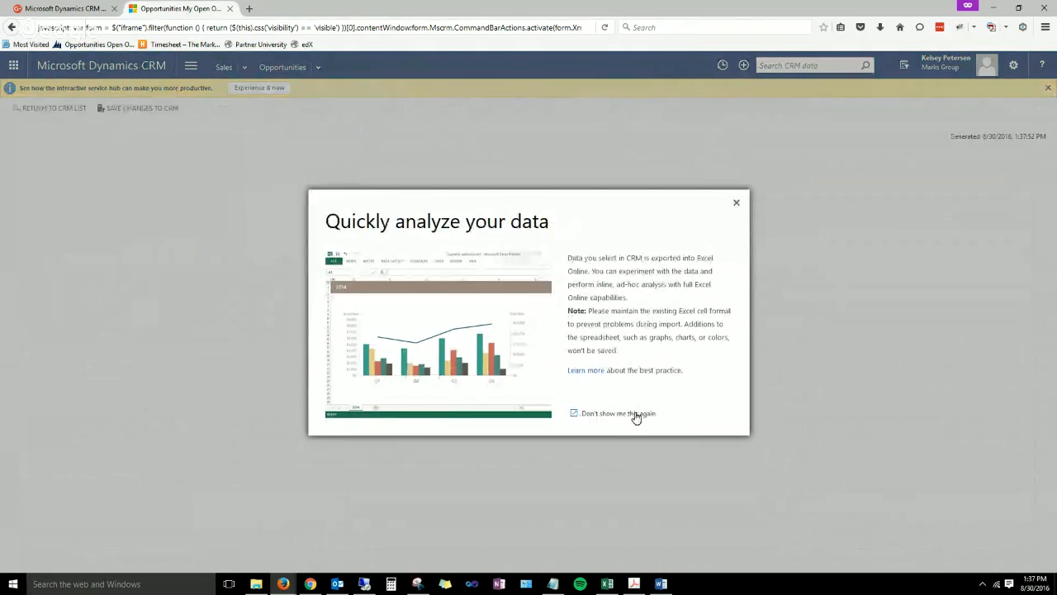
left_click(575, 414)
left_click(735, 207)
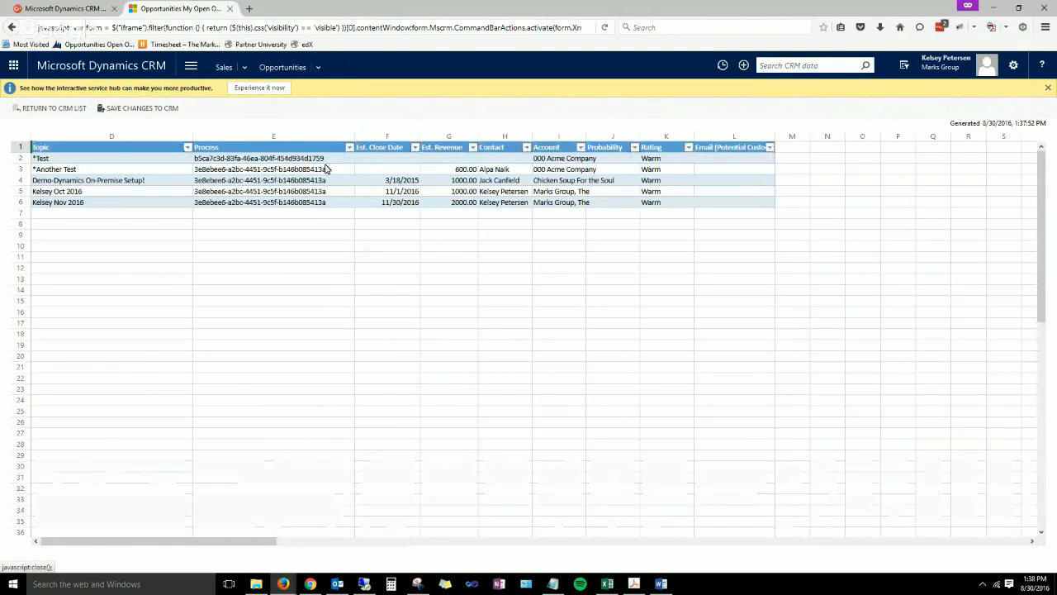
Step: Copy the *Test opportunity's process ID from the Process column
left_click(334, 162)
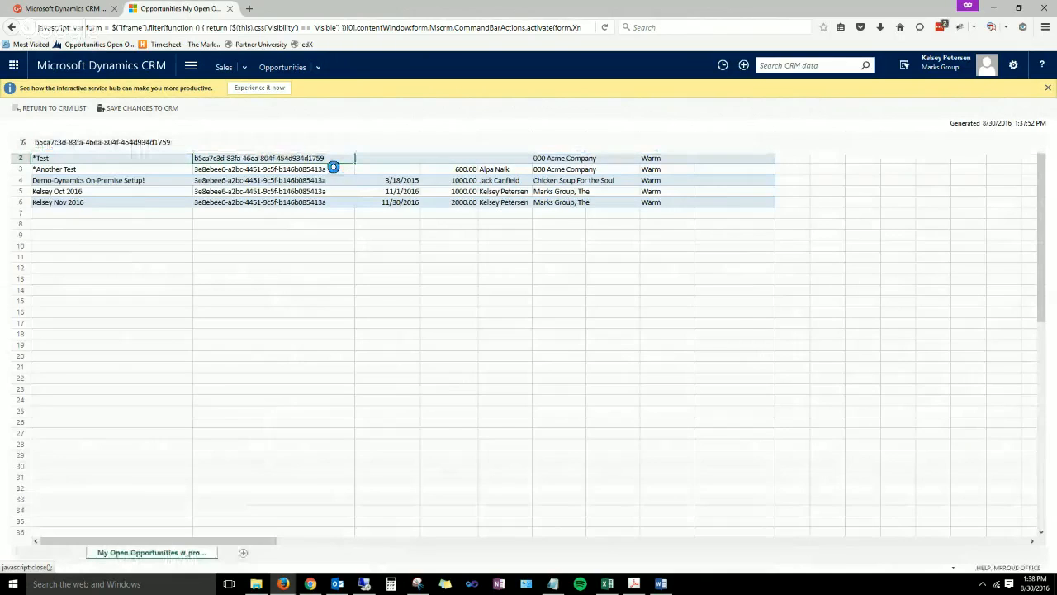
key("ctrl+c")
Step: Paste the copied process ID over the Process values of the other four opportunities and undo the paste
left_click_drag(336, 288, 342, 324)
key("ctrl+v")
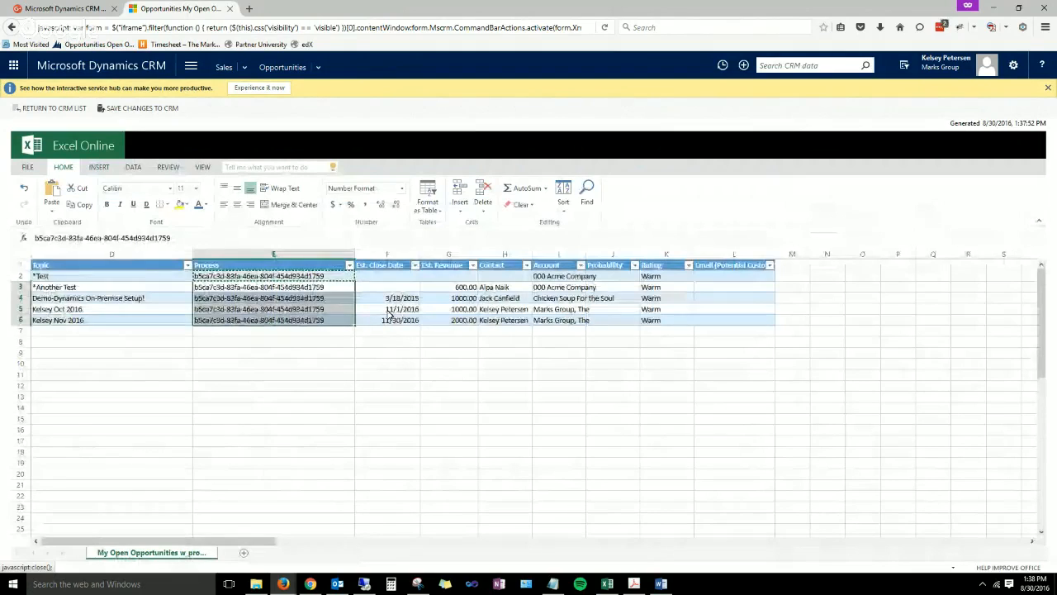
left_click(384, 320)
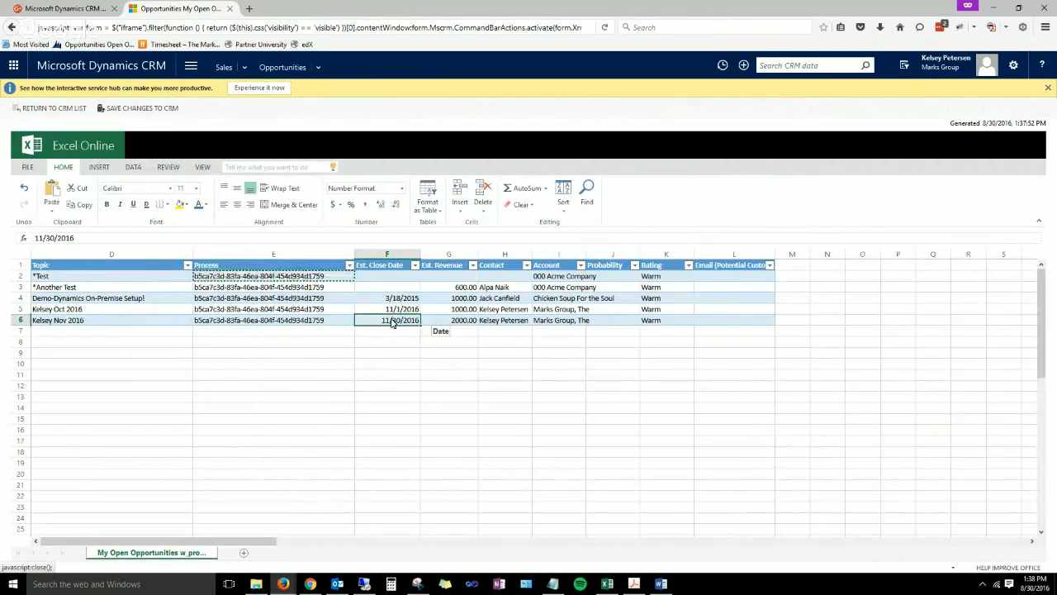
left_click(339, 291)
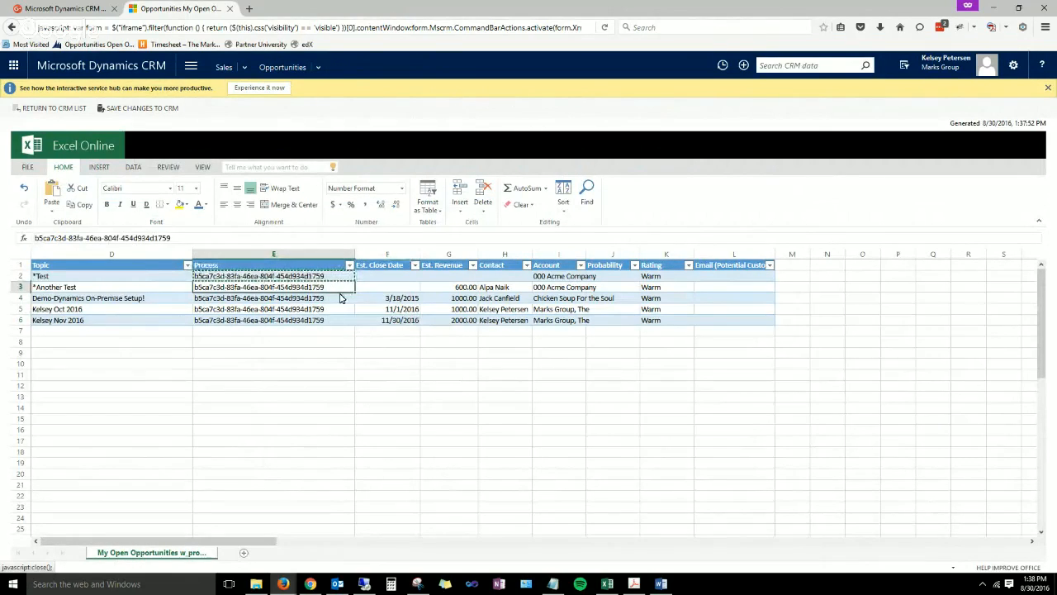
key("ctrl+z")
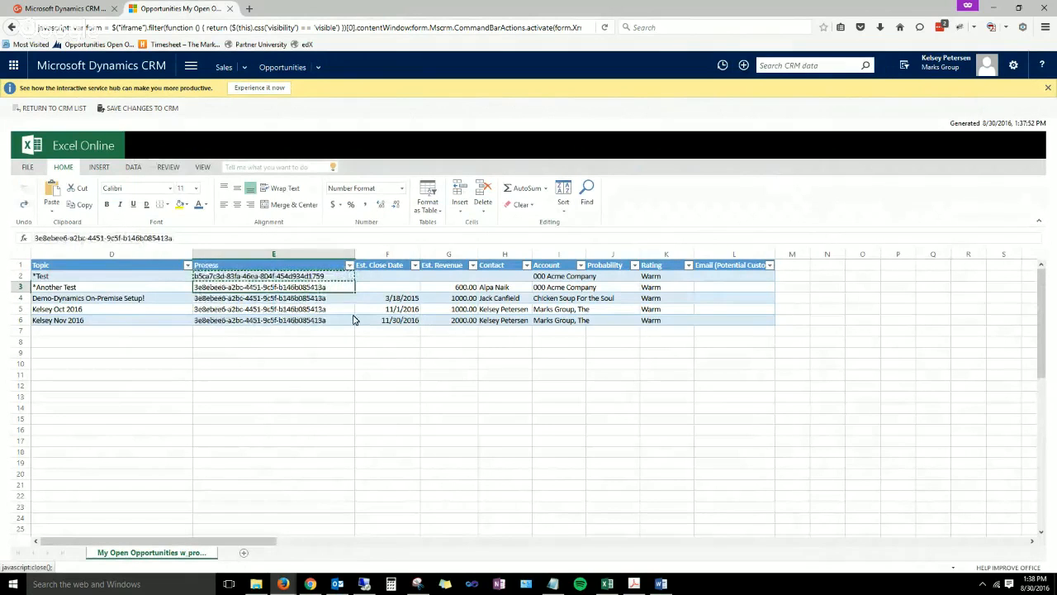
left_click(341, 294)
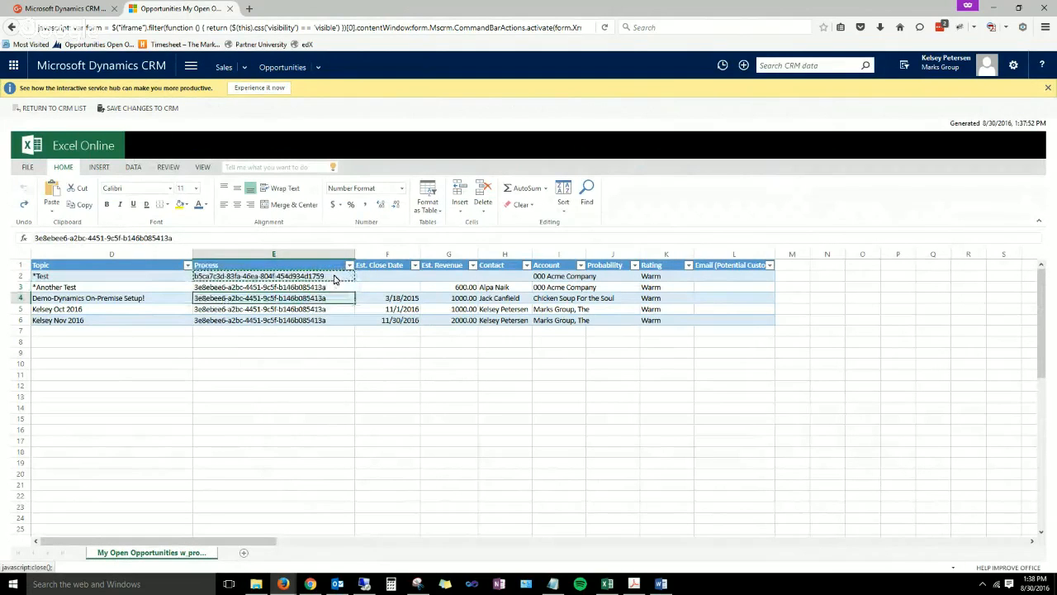
Step: Paste the copied process ID into the Process cell of the *Another Test opportunity only
left_click(336, 288)
key("ctrl+v")
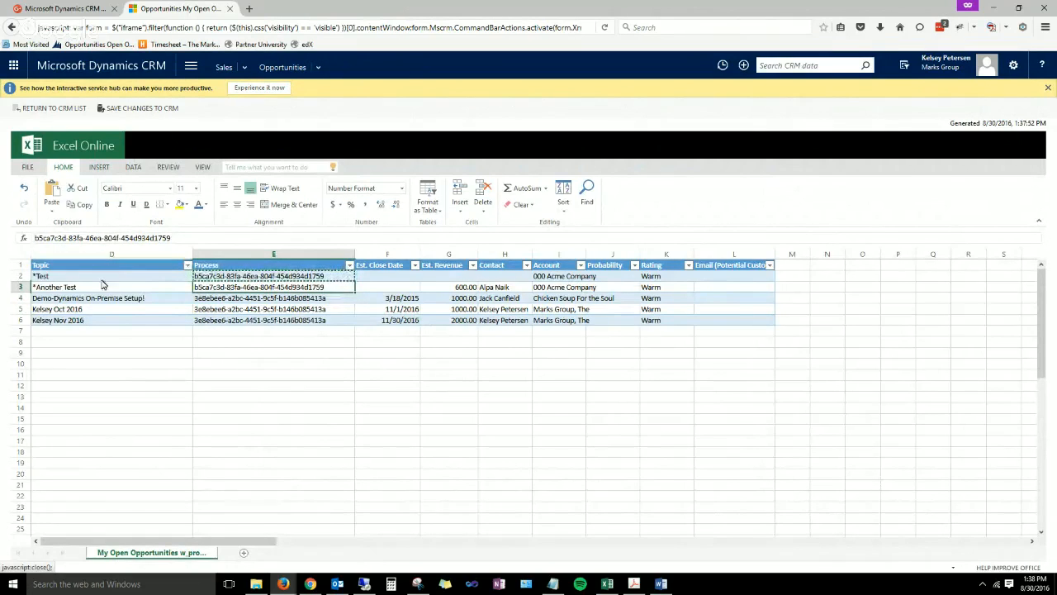
left_click_drag(22, 278, 21, 288)
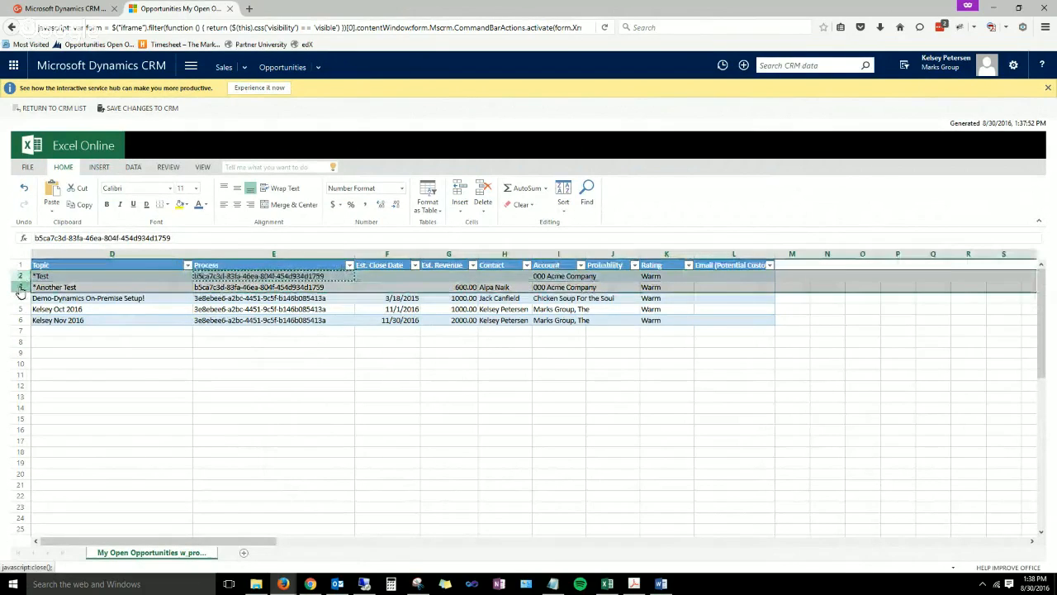
left_click(309, 320)
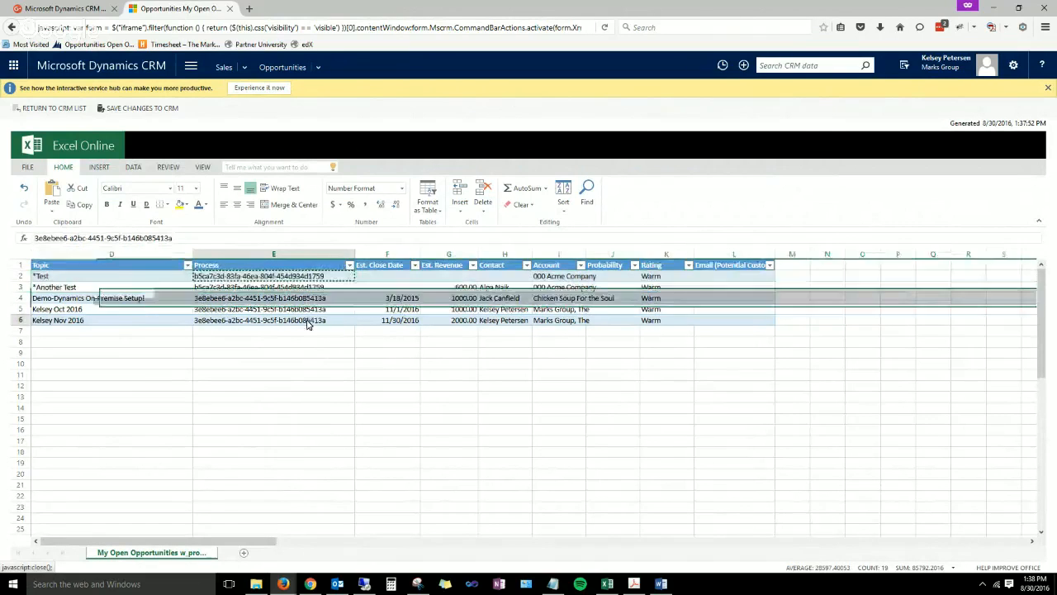
Step: Save the spreadsheet changes to CRM, close the import notice and refresh the opportunities list
left_click(136, 108)
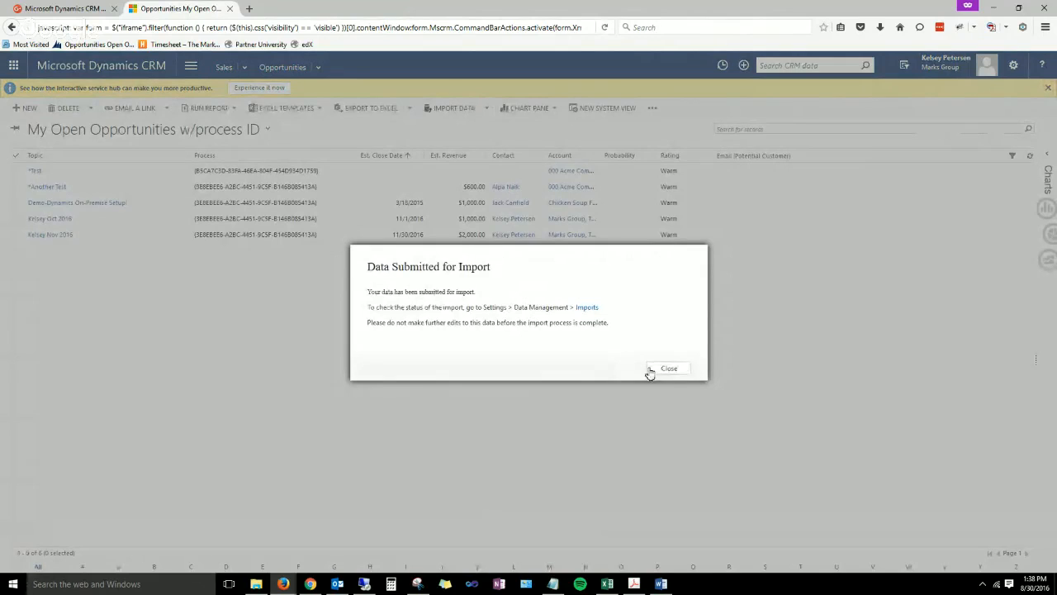
left_click(671, 366)
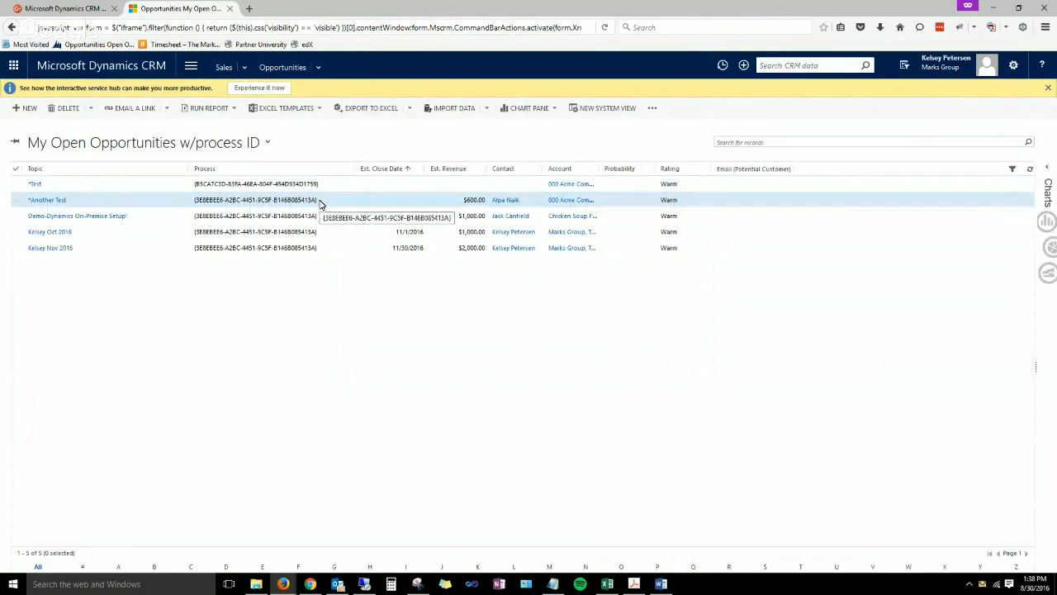
left_click(1030, 170)
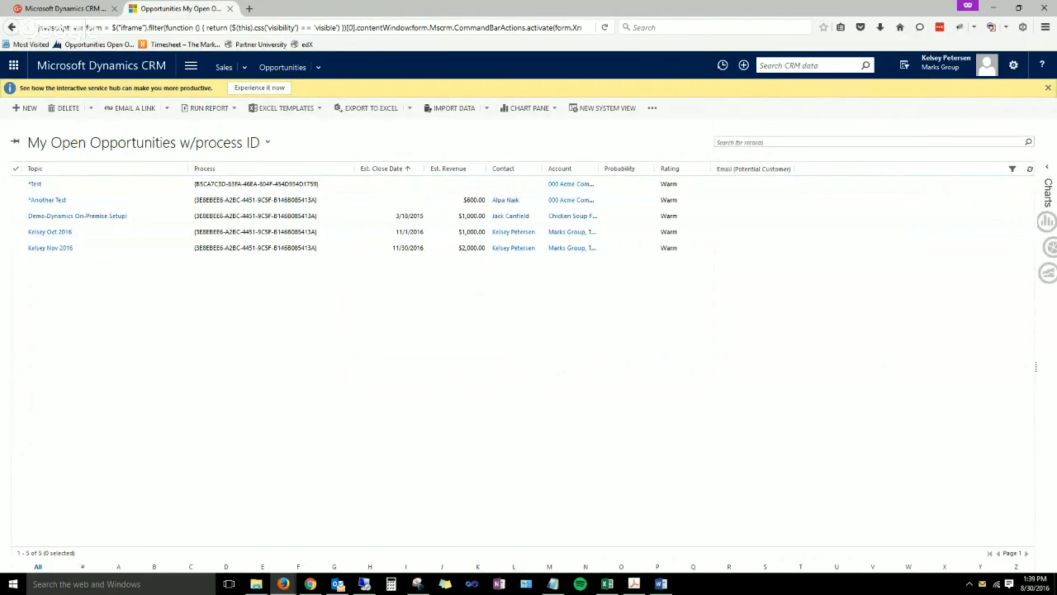
Step: Switch to the blog post "MSCRM - Change Biz Process on Existing Opportunities" and review its instructions and screenshots
mouse_move(309, 584)
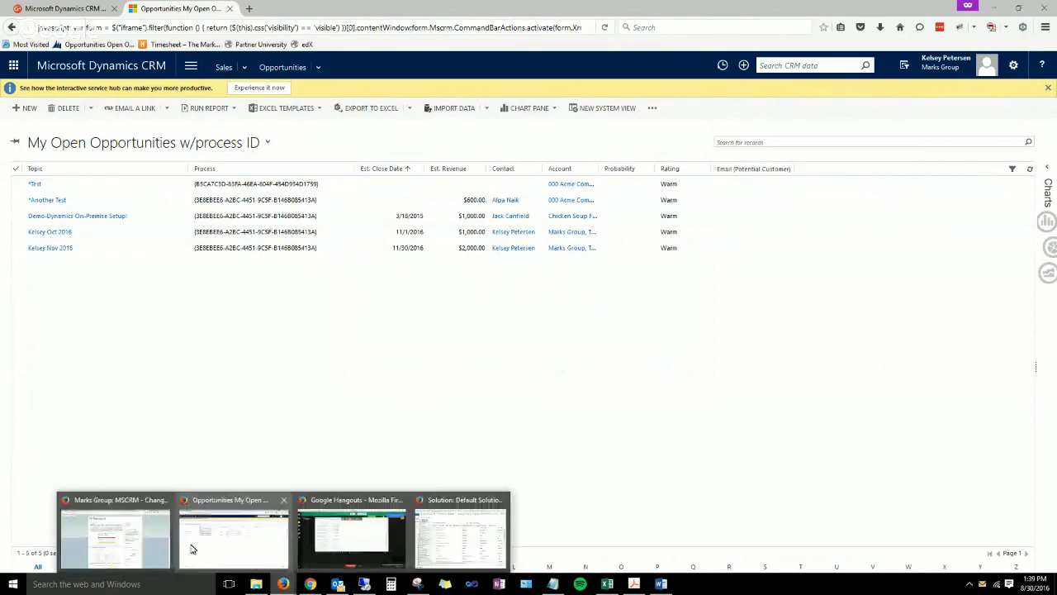
left_click(119, 545)
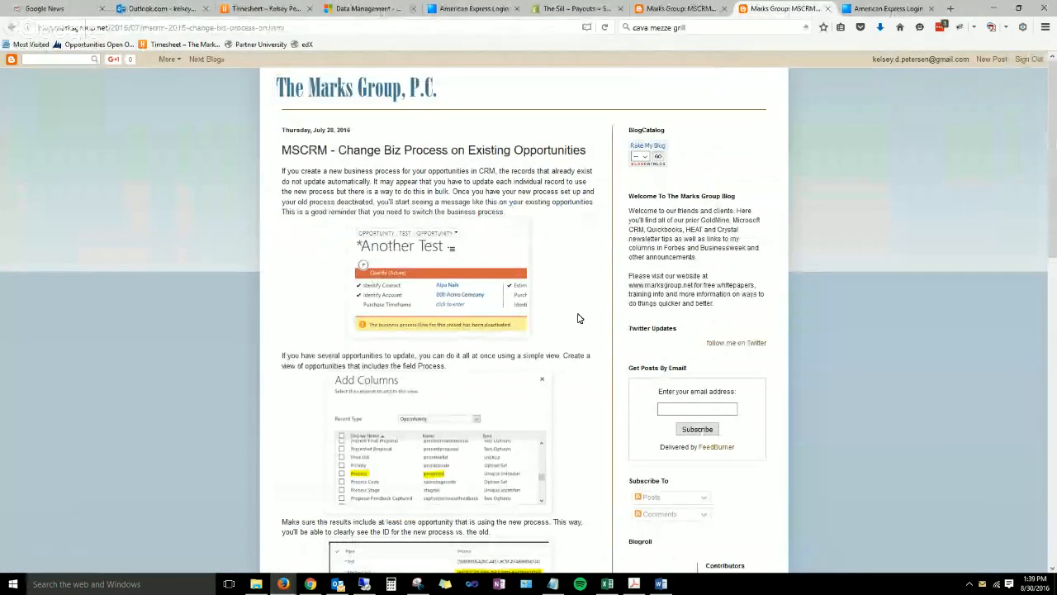
scroll(578, 318, "down", 3)
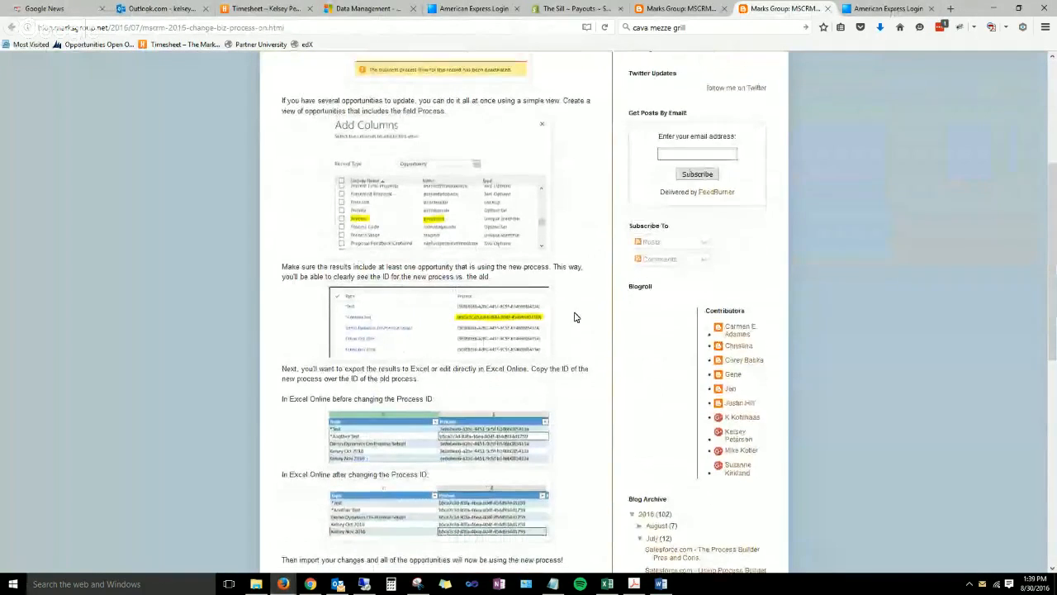
scroll(576, 317, "down", 3)
scroll(572, 316, "up", 1)
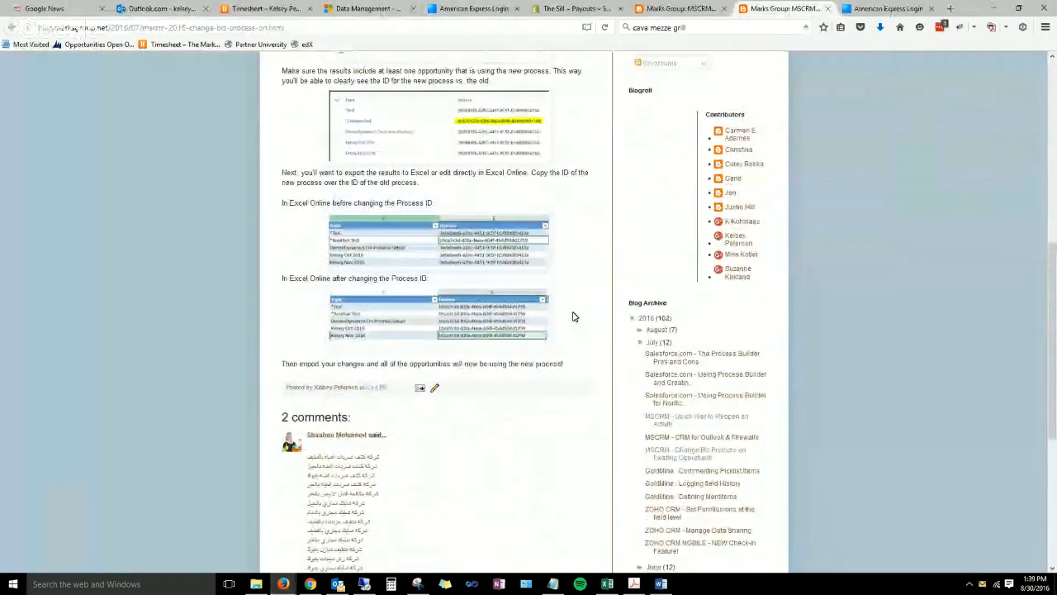
scroll(569, 316, "up", 3)
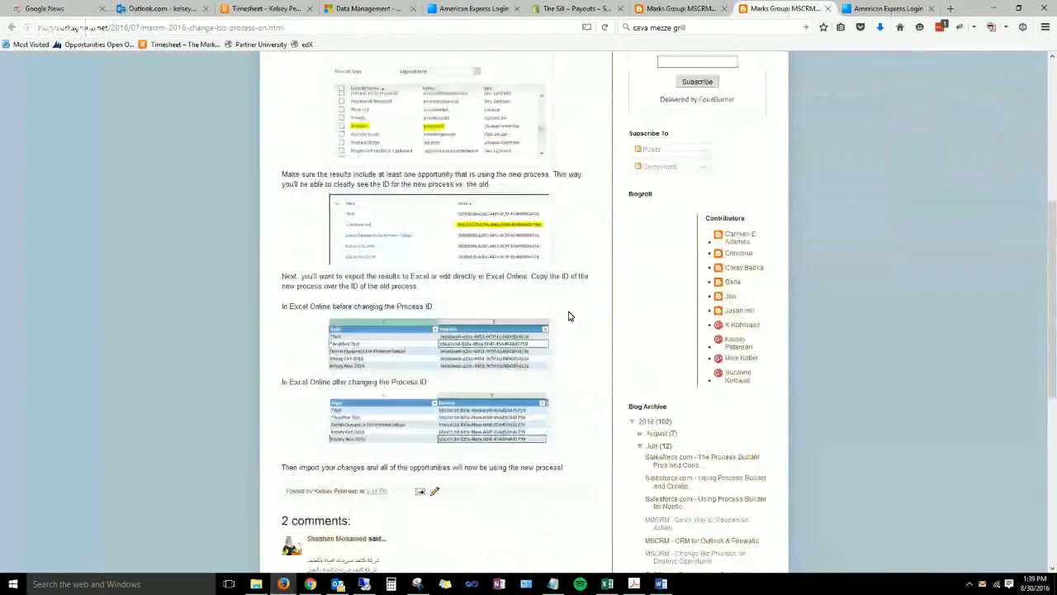
scroll(568, 316, "up", 3)
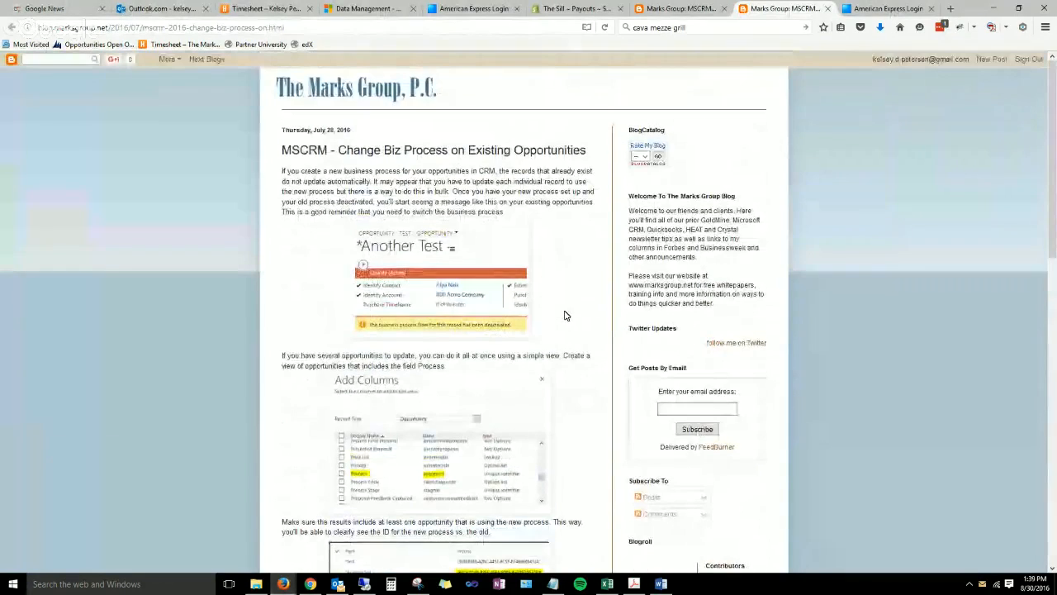
scroll(532, 310, "down", 4)
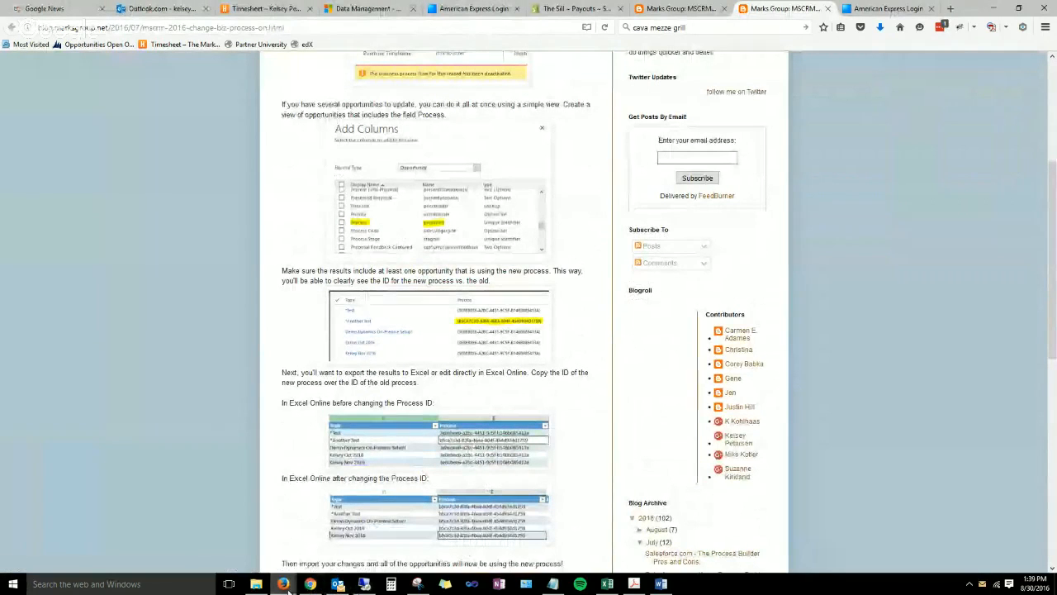
Step: Return to the CRM opportunities list and refresh it to check the Process value of *Another Test
mouse_move(283, 584)
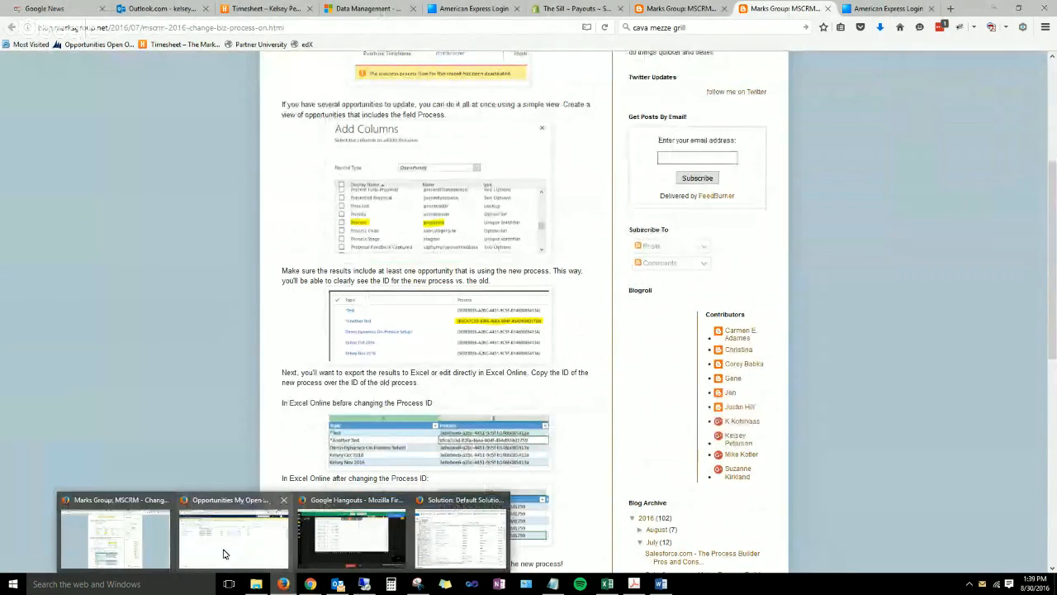
left_click(248, 567)
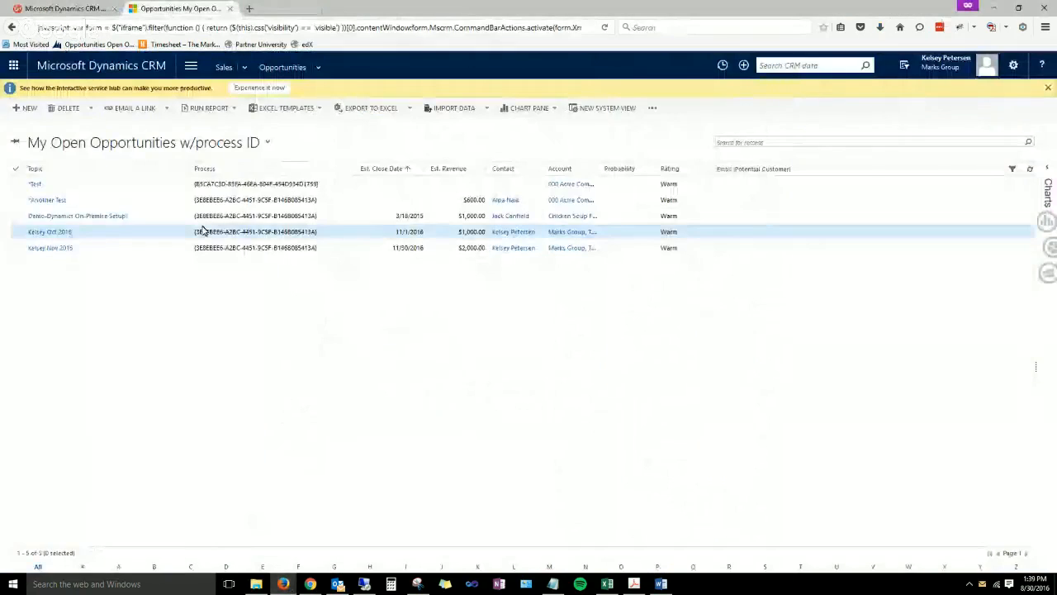
left_click(1030, 168)
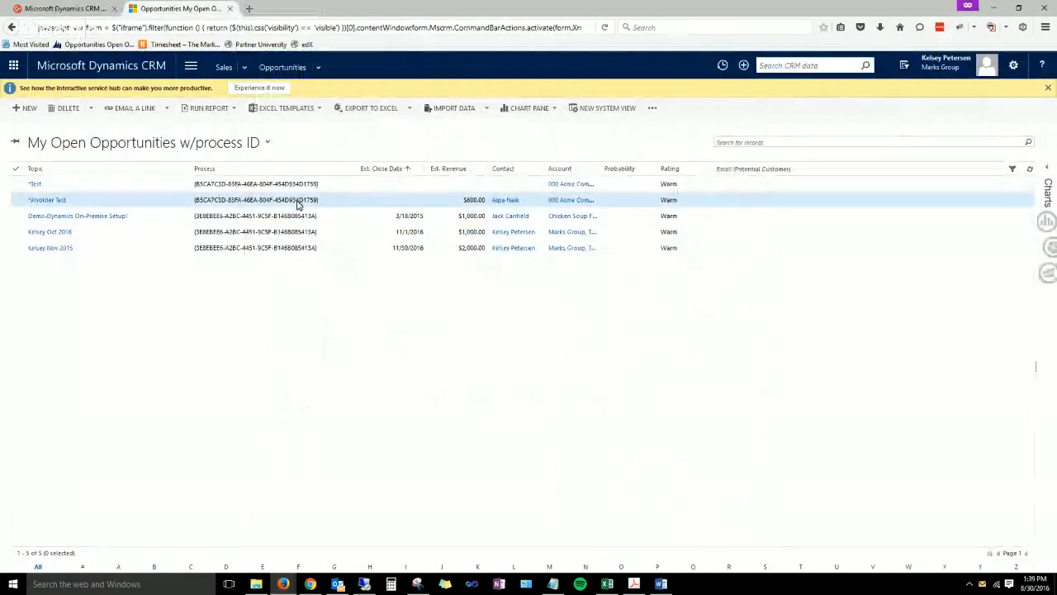
Step: Open the *Another Test opportunity and check its selected business process flow without switching it
left_click(48, 201)
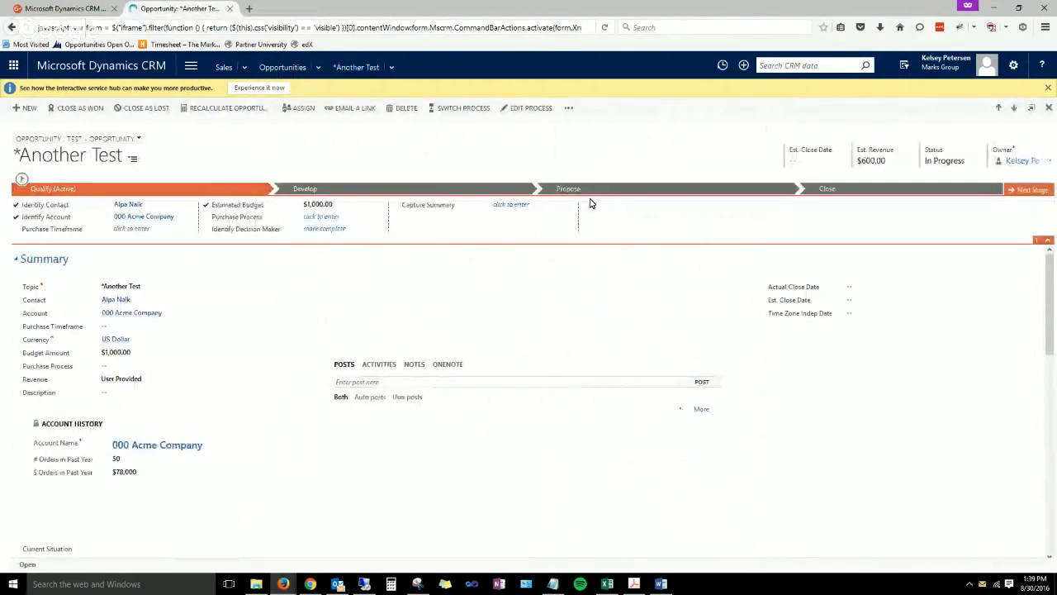
left_click(460, 111)
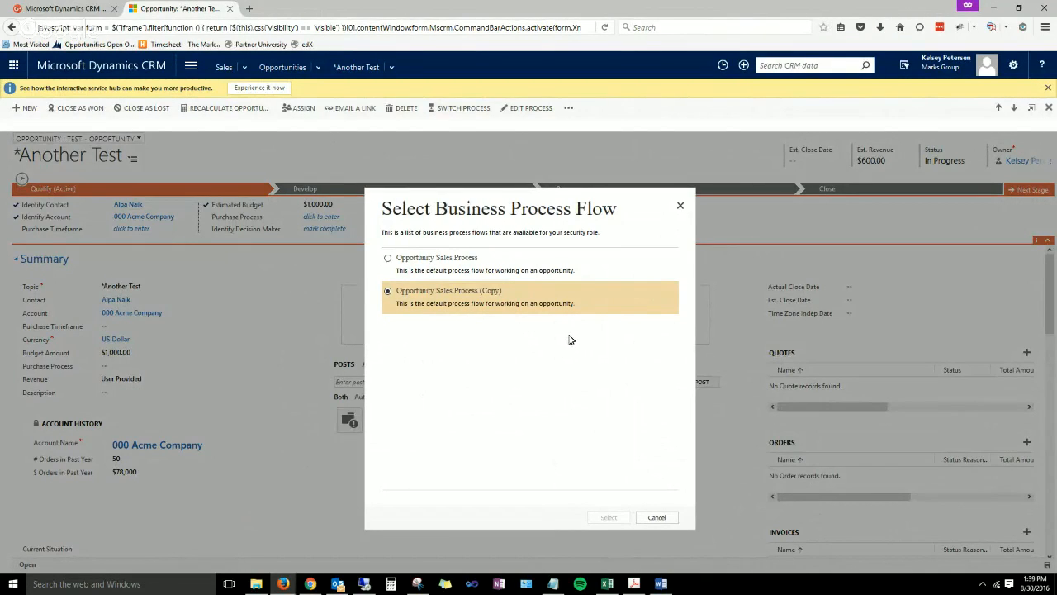
left_click(658, 519)
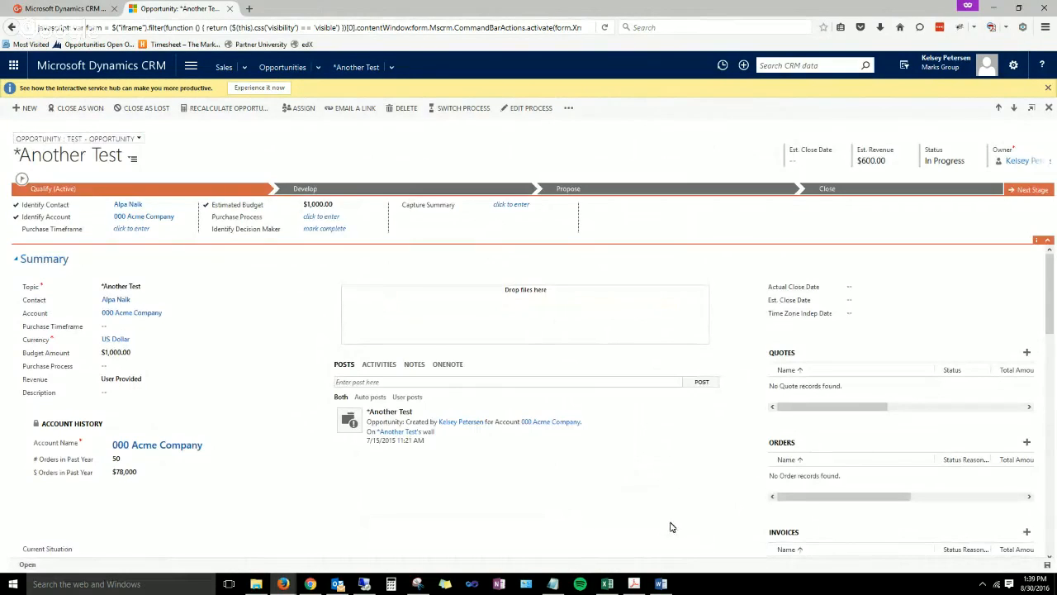
Step: Return to the blog and open the July 2016 post "MSCRM - CRM for Outlook & Firewalls"
mouse_move(285, 584)
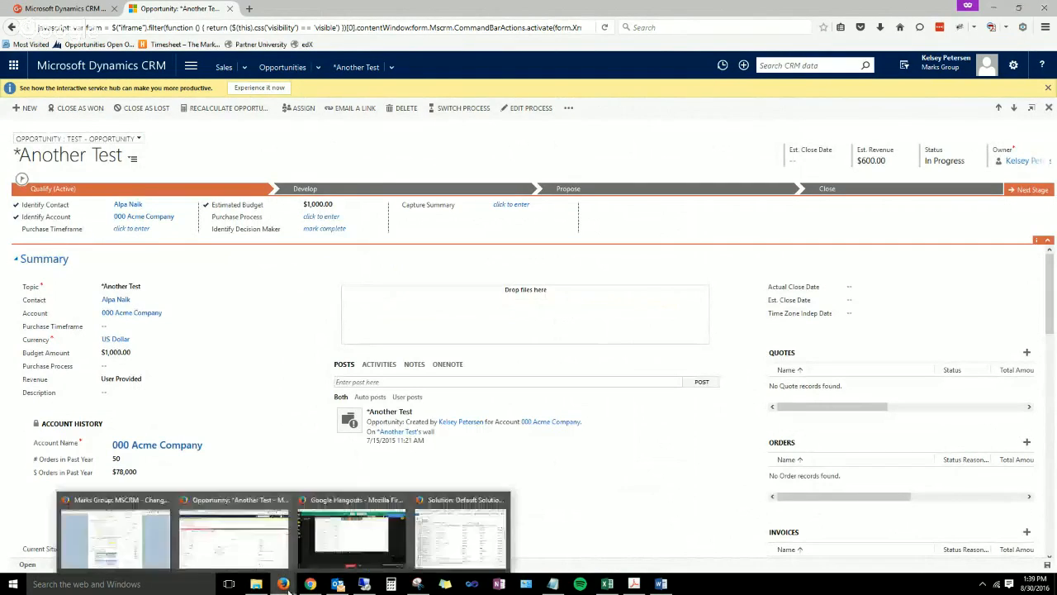
left_click(118, 545)
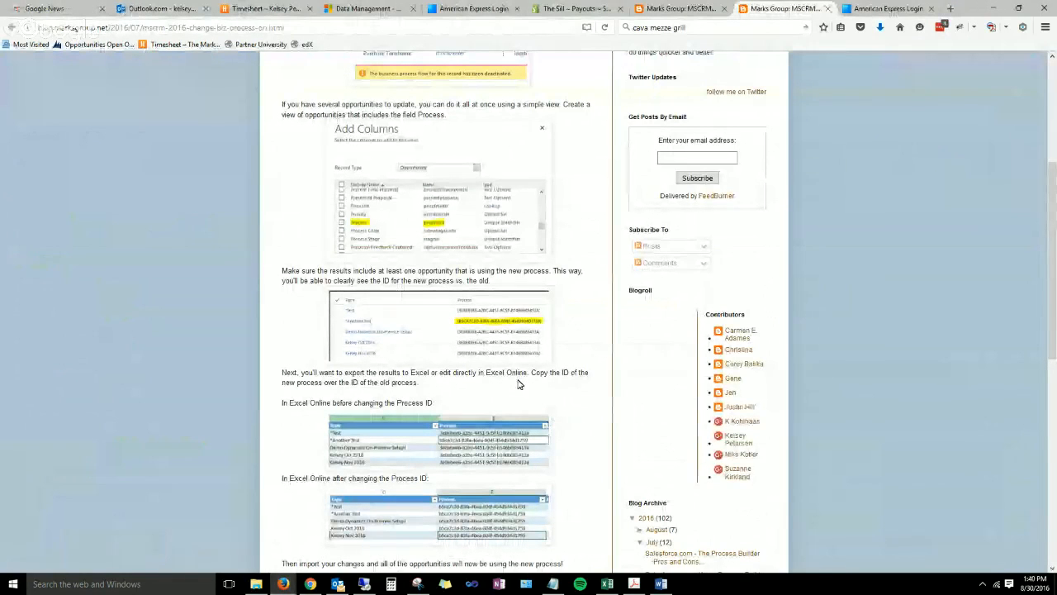
scroll(560, 300, "down", 5)
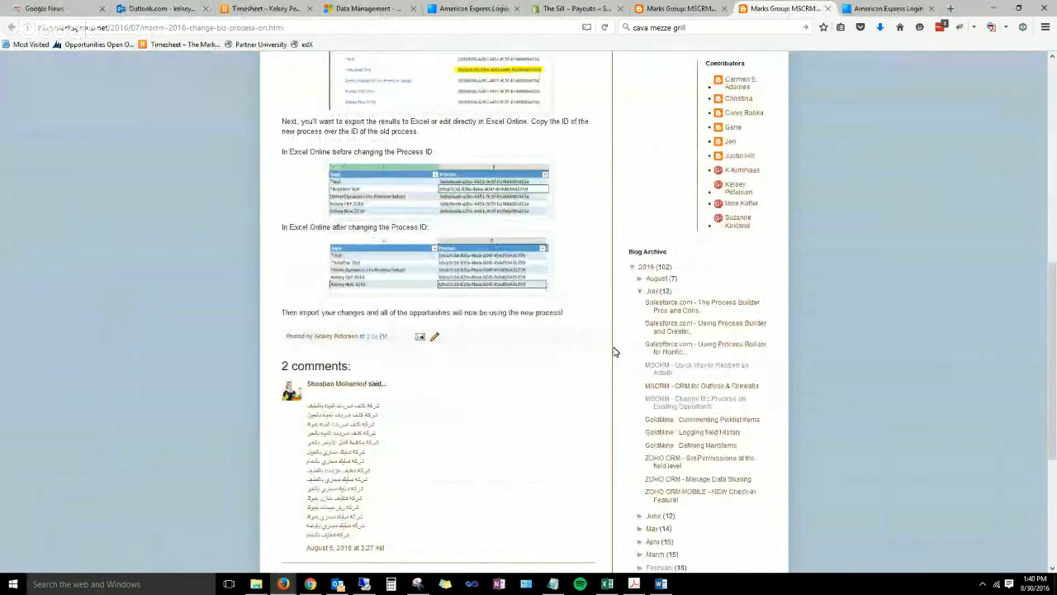
left_click(683, 388)
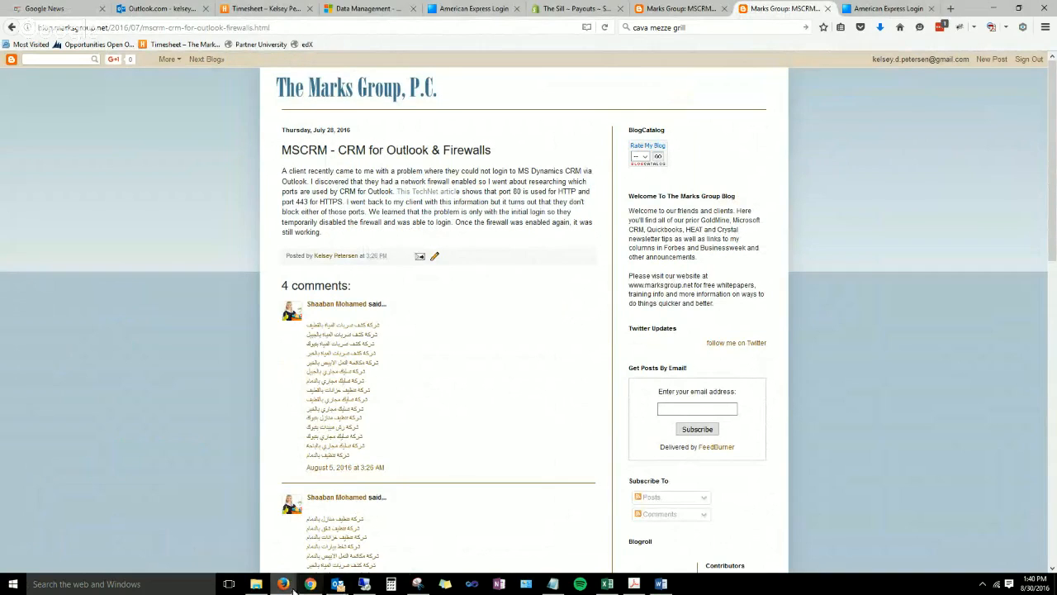
mouse_move(335, 569)
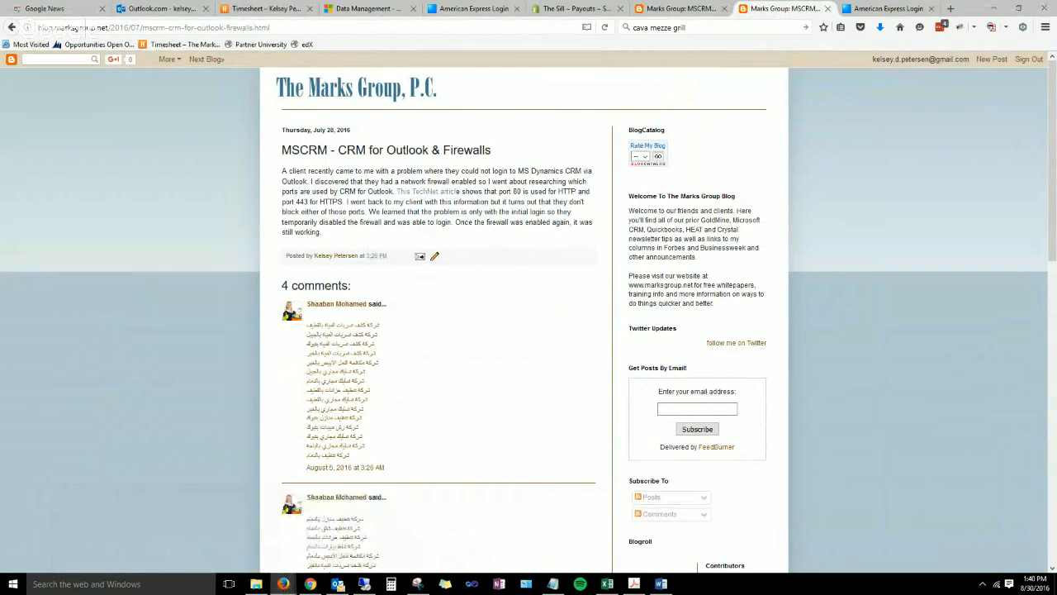